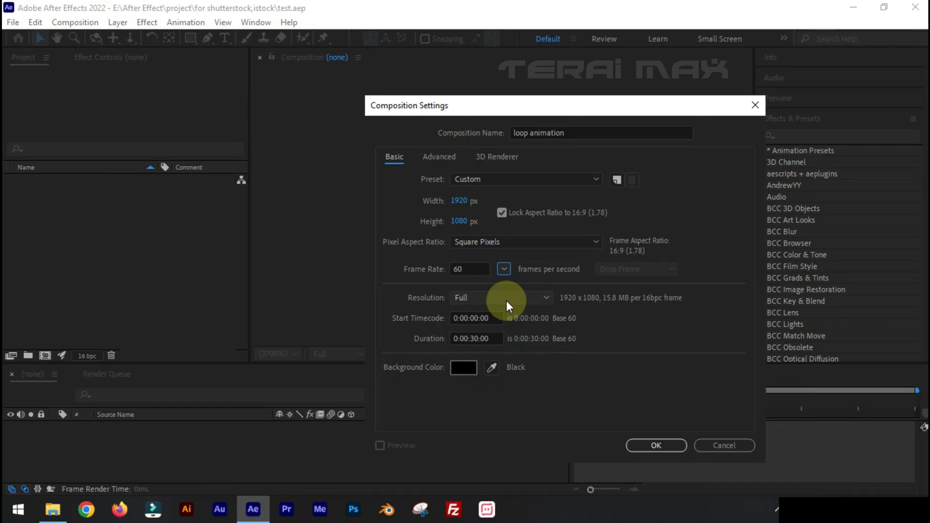
Create the loop animation composition and add a full-size black solid named optical flare.
left_click(636, 445)
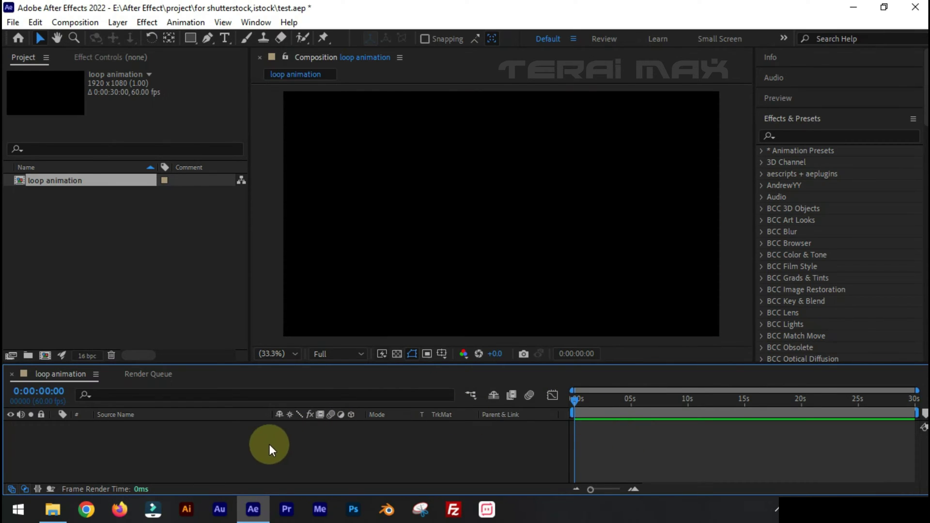
right_click(219, 451)
mouse_move(373, 286)
left_click(419, 320)
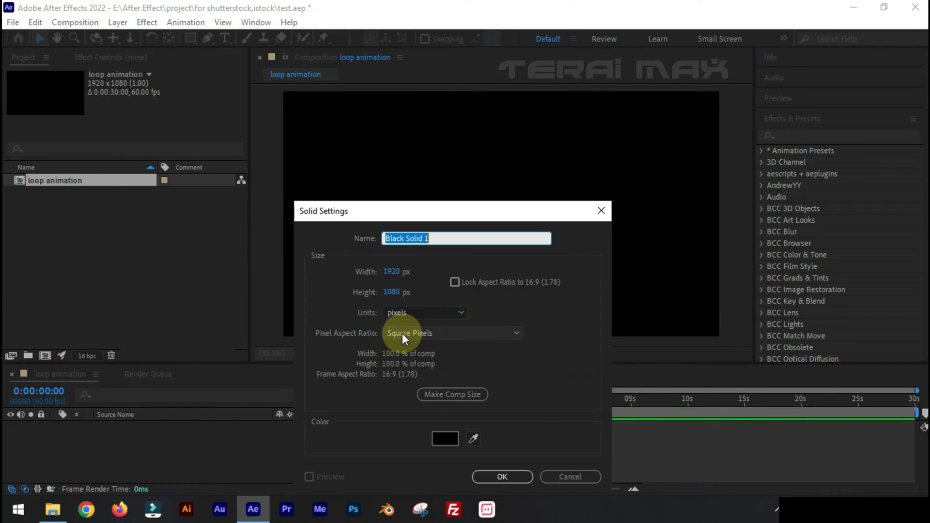
type("optical flare")
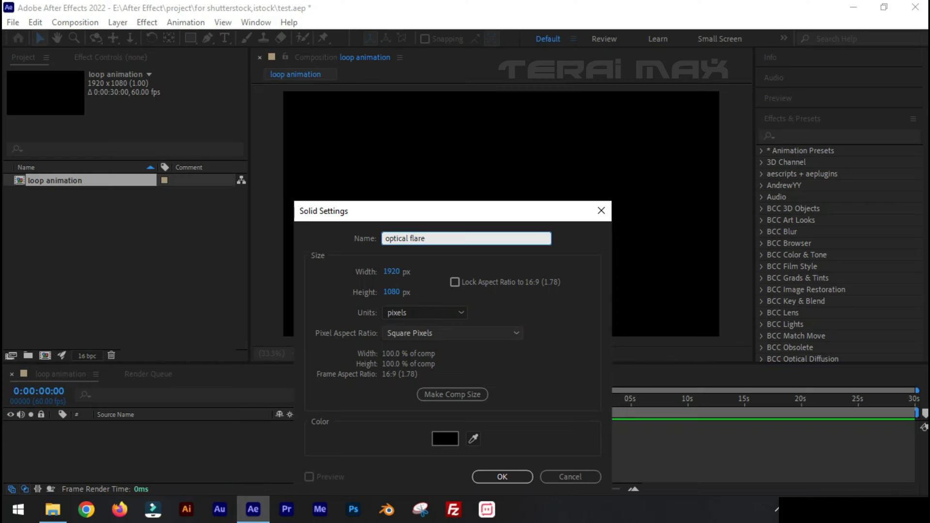
key("Return")
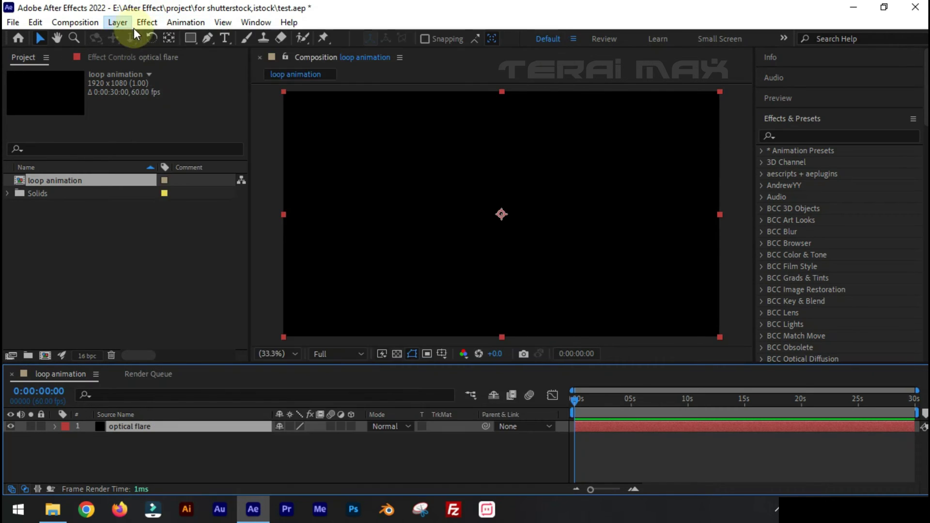
Apply the Optical Flares effect to the optical flare solid.
left_click(147, 23)
mouse_move(533, 192)
left_click(601, 223)
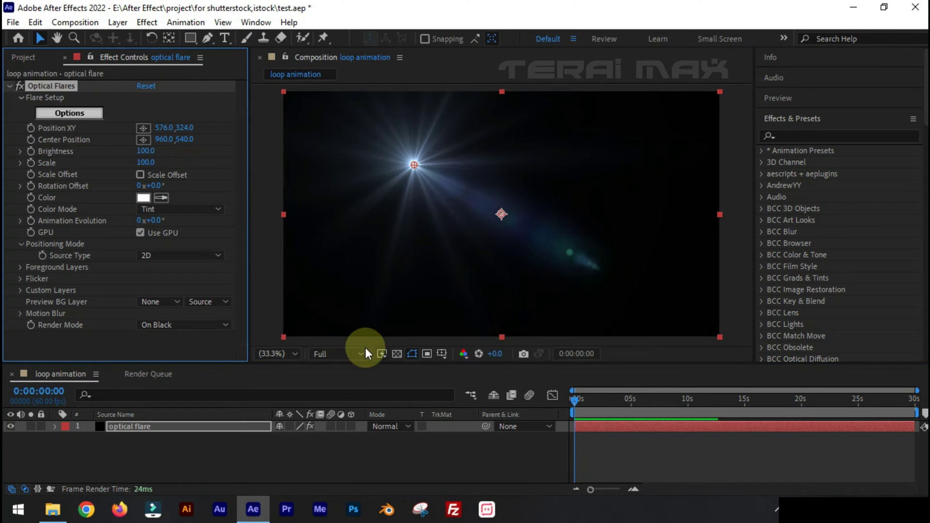
Clear all default objects in the Optical Flares options and add a Streak lens object.
left_click(90, 113)
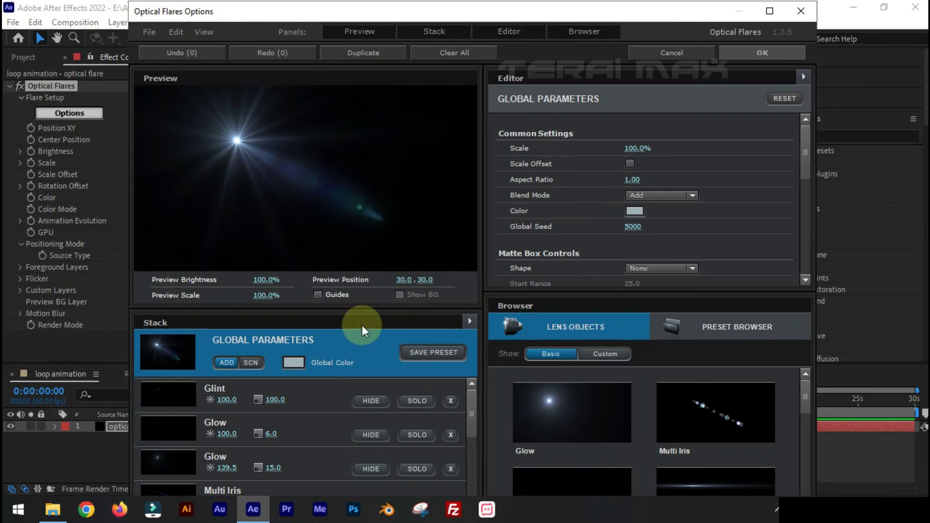
left_click(451, 52)
left_click(440, 291)
left_click(769, 11)
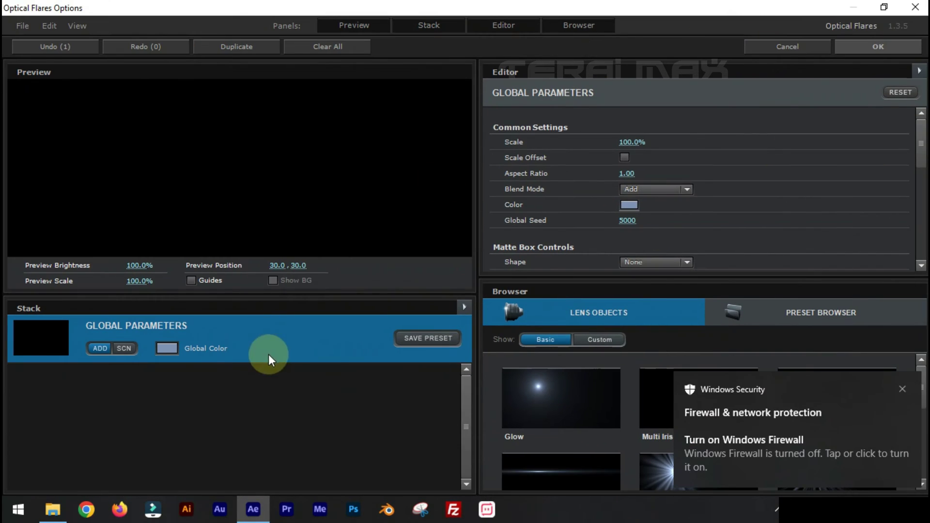
left_click(562, 464)
scroll(719, 209, "down", 10)
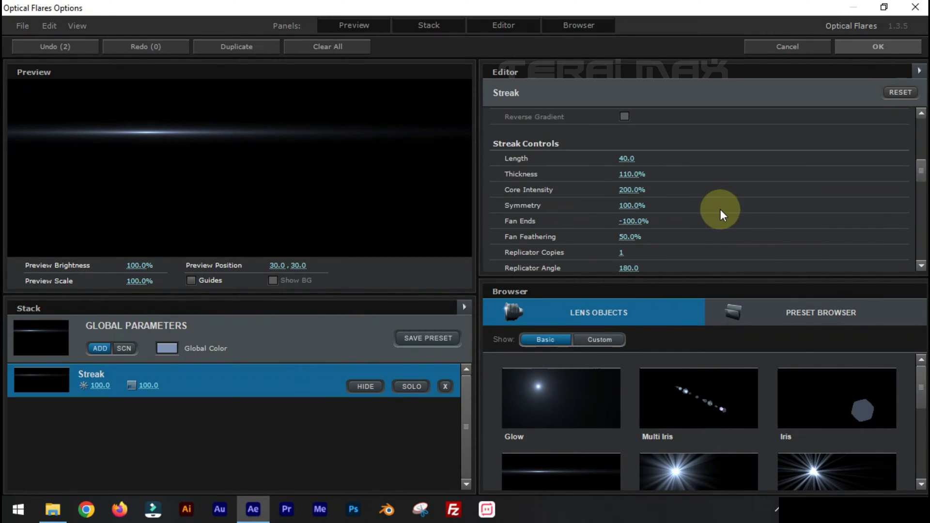
left_click(622, 244)
left_click(603, 207)
left_click_drag(603, 208, 667, 196)
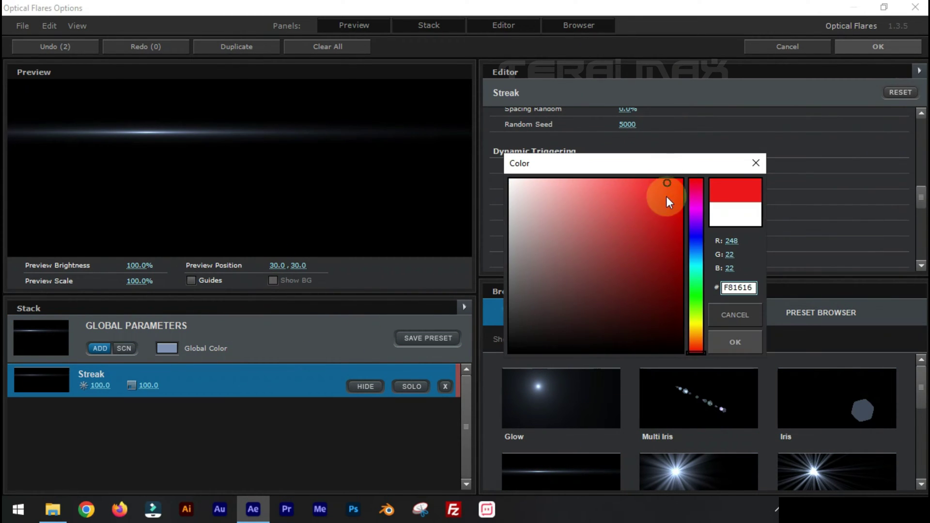
left_click(697, 262)
left_click(754, 165)
Set the Streak's Color 1 to a bright green.
scroll(749, 166, "up", 5)
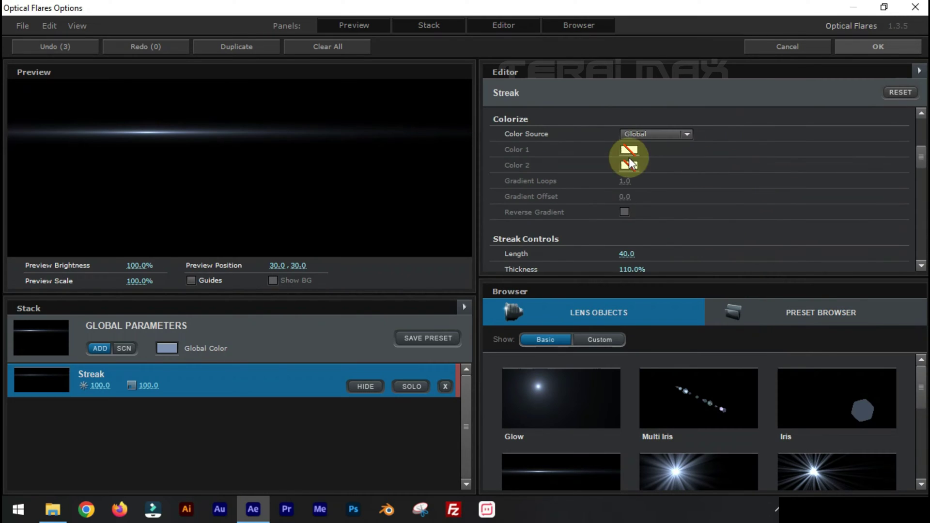
left_click(624, 153)
left_click_drag(630, 139, 657, 92)
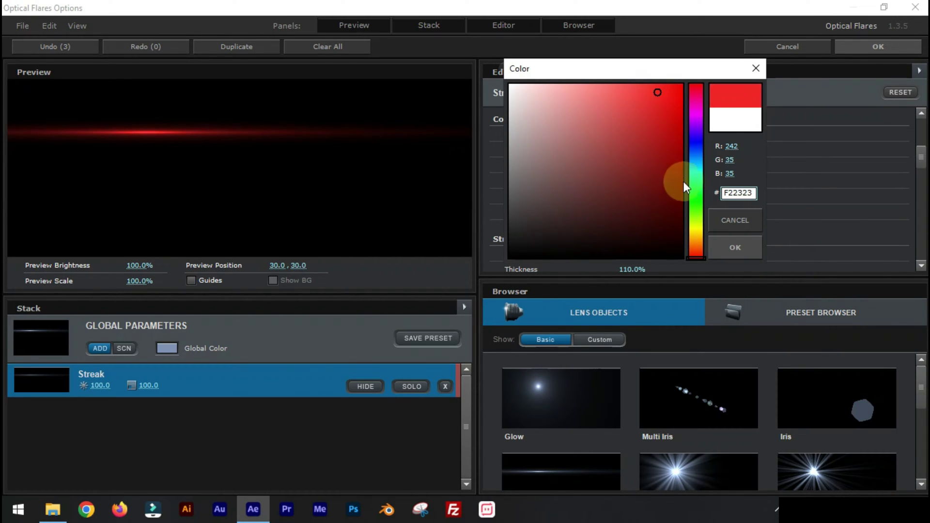
left_click(696, 190)
left_click(730, 256)
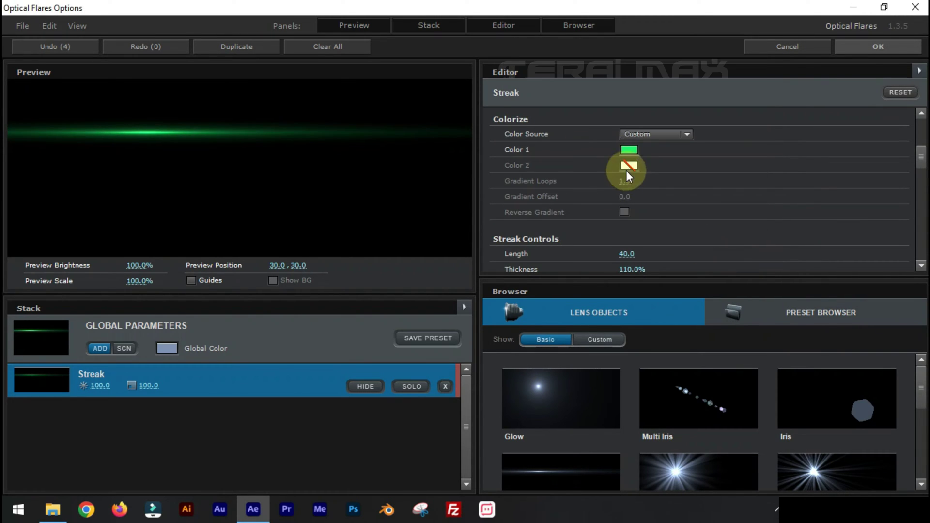
Set the Streak's Color 2 to red (F90000) to form a gradient.
left_click(628, 166)
left_click(674, 102)
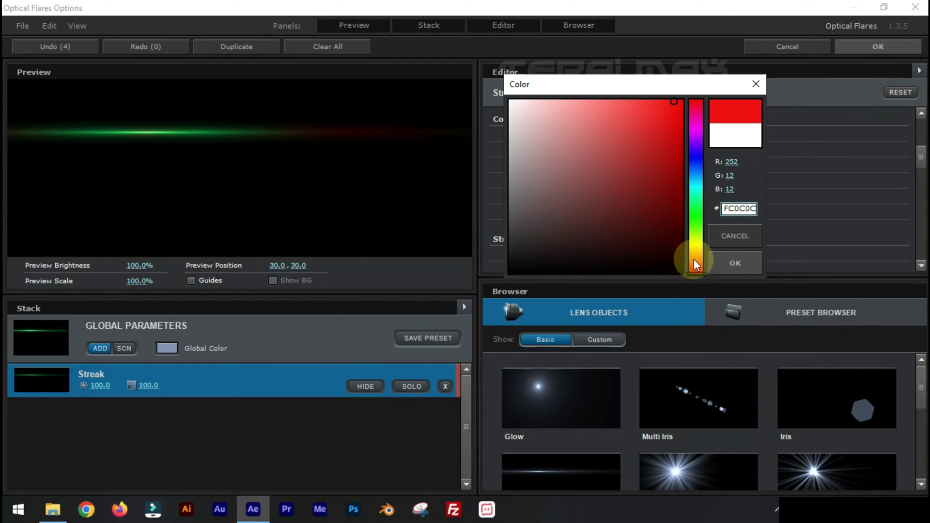
left_click_drag(693, 260, 696, 275)
left_click(682, 103)
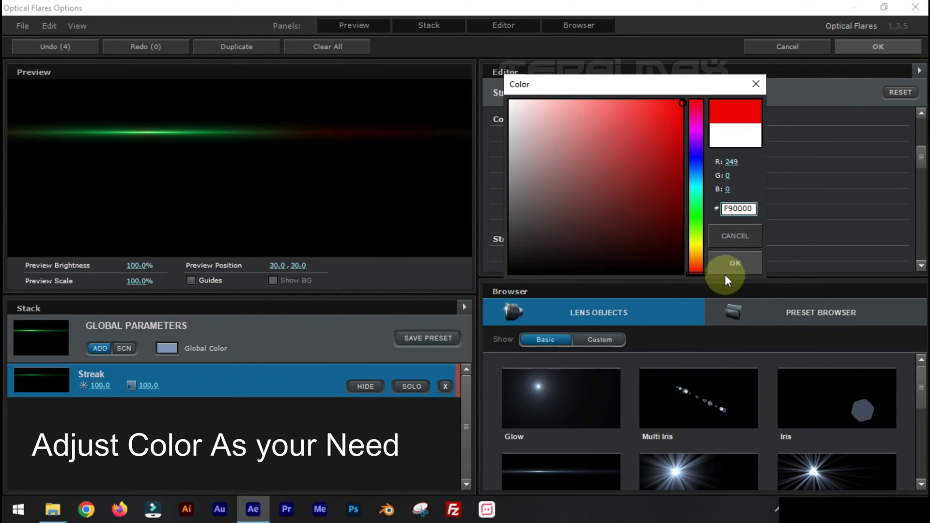
left_click(731, 266)
Set the Streak's Gradient Loops to 10 and Gradient Offset to 40.
left_click_drag(625, 181, 901, 194)
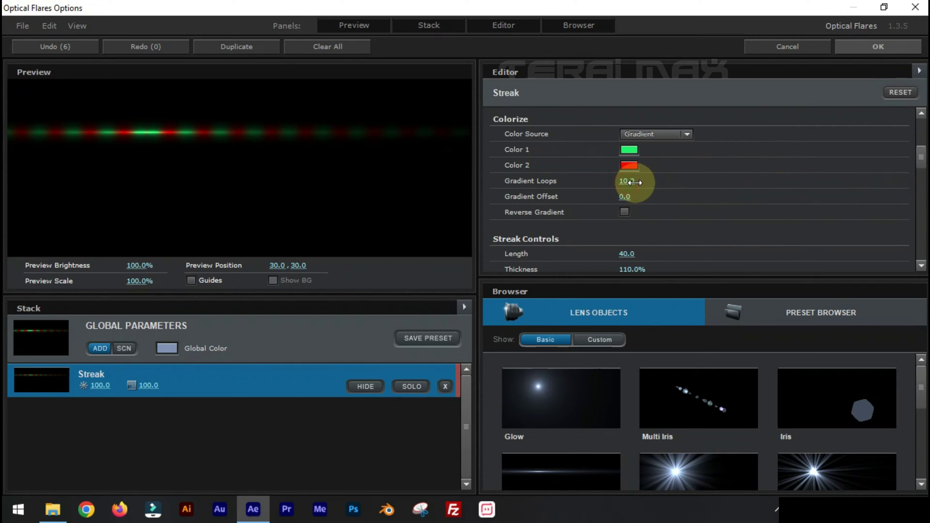
mouse_move(624, 196)
left_mouse_down()
mouse_move(702, 198)
mouse_move(557, 210)
left_mouse_up()
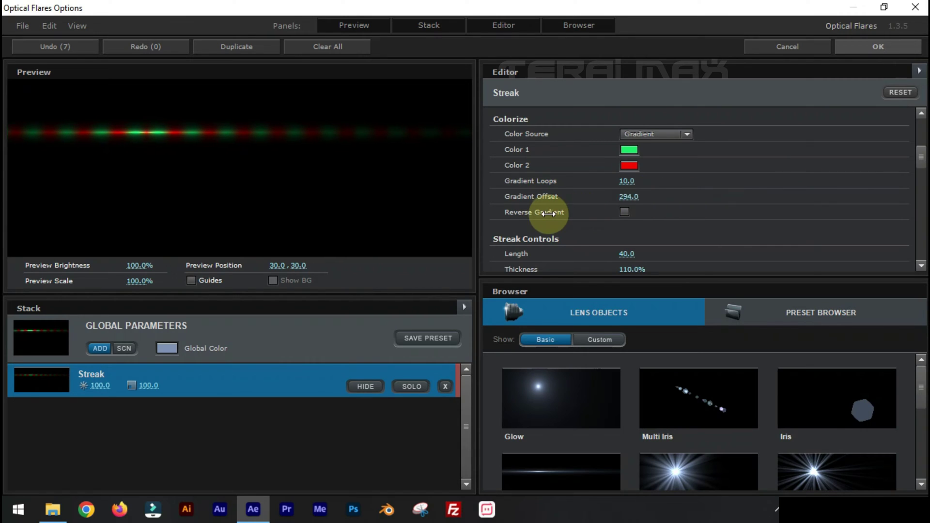
left_click_drag(685, 221, 706, 222)
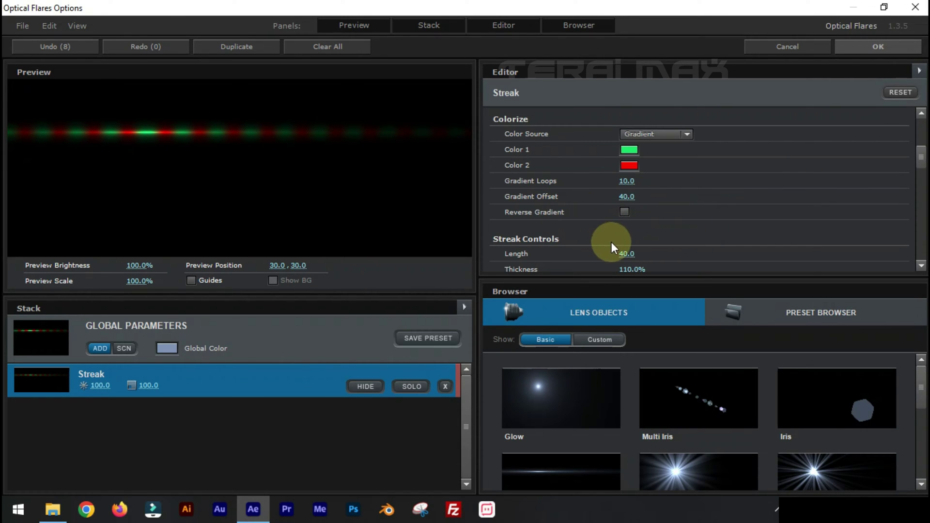
Set the Streak's horizontal Distance to -48 and duplicate it twice.
scroll(586, 245, "up", 5)
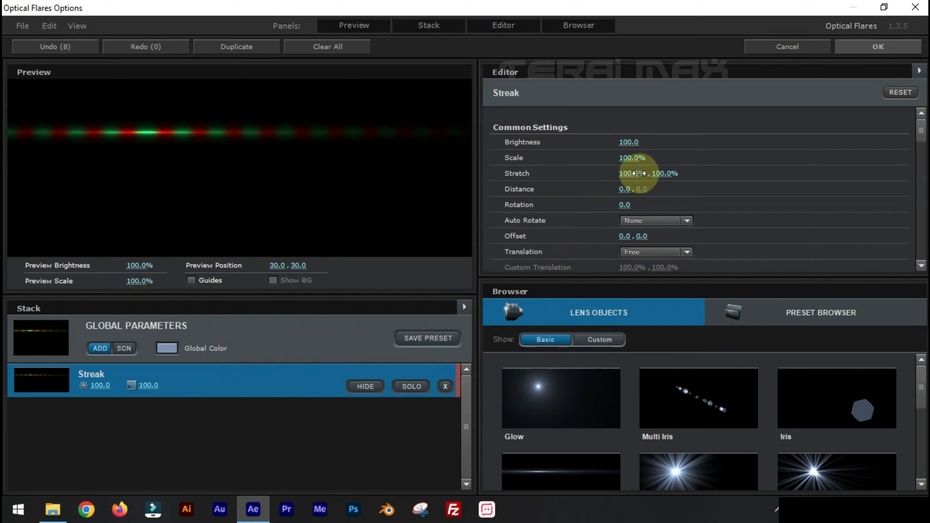
mouse_move(625, 189)
left_mouse_down()
mouse_move(568, 199)
mouse_move(566, 220)
left_mouse_up()
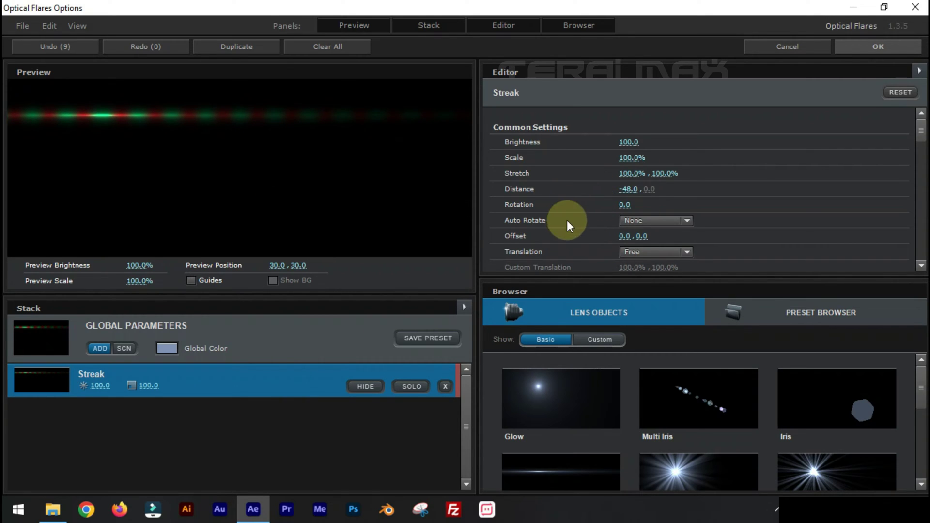
key("ctrl+d")
key("ctrl+d")
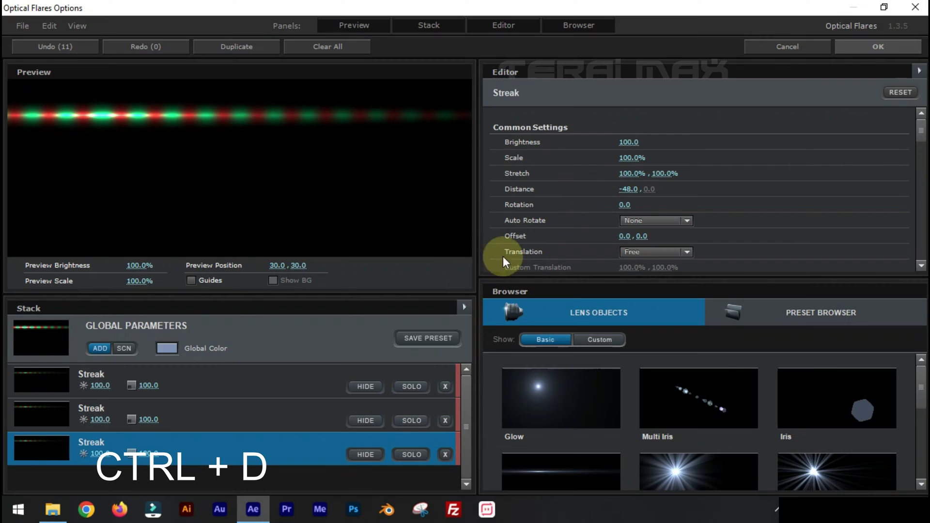
Move the last Streak copy to Distance 13.5, duplicate it, and place the new copy at Distance 72.
left_click_drag(629, 189, 723, 199)
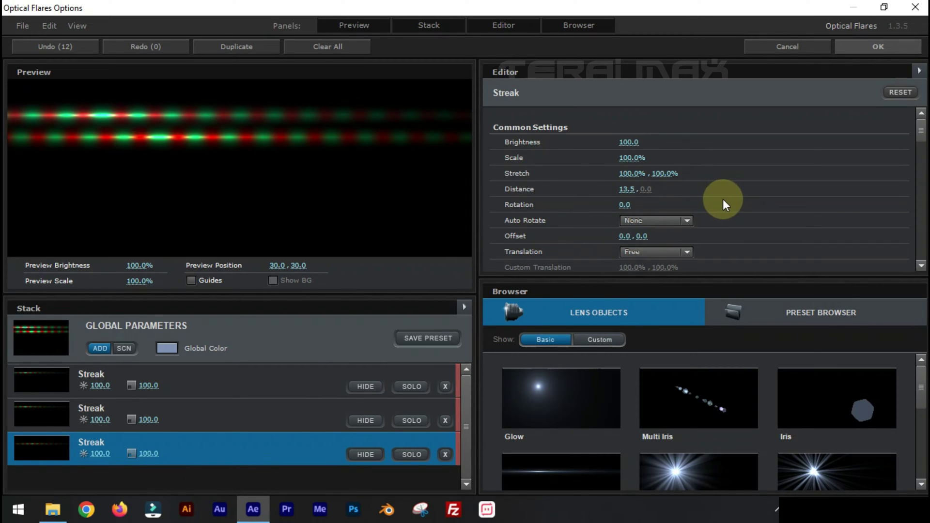
key("ctrl+d")
left_click_drag(635, 190, 717, 196)
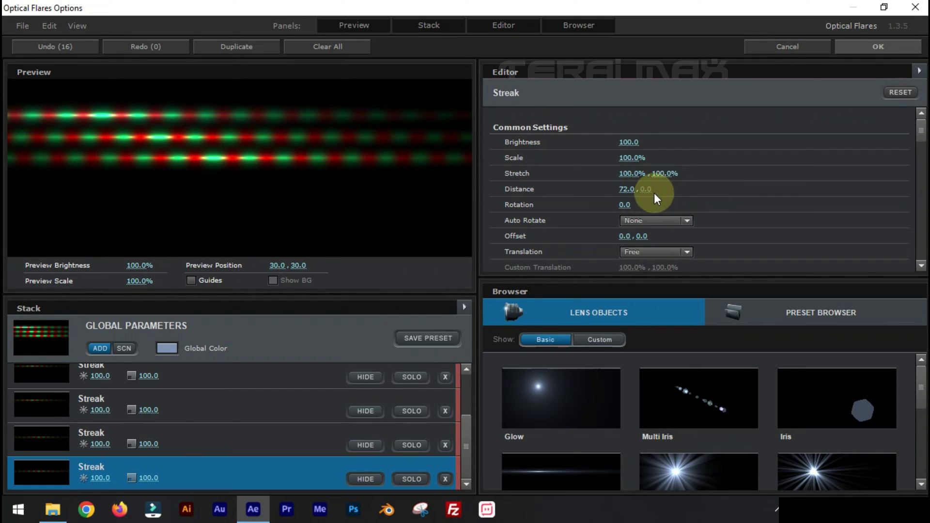
Place further Streak duplicates at Distances 129, 190.5 and 240.5 to build evenly spaced rows.
mouse_move(626, 190)
left_mouse_down()
mouse_move(708, 196)
mouse_move(696, 200)
left_mouse_up()
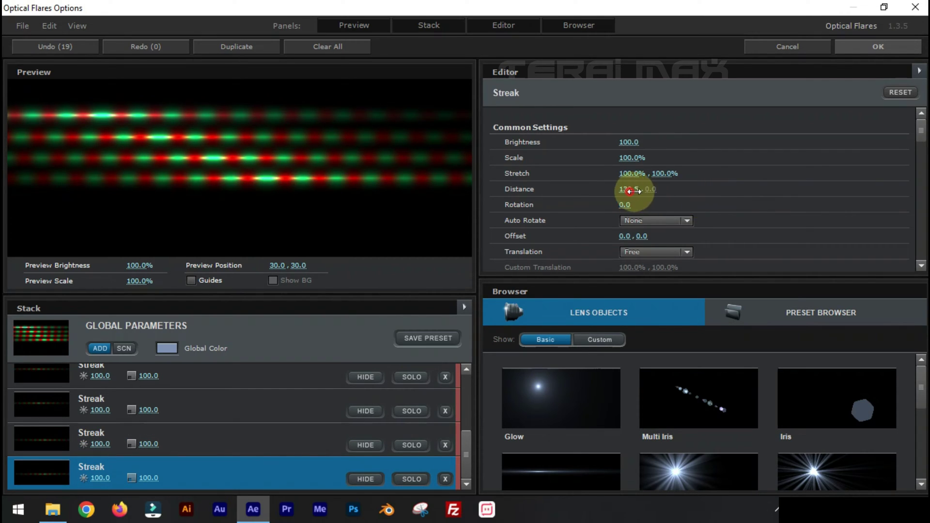
left_click_drag(632, 190, 716, 193)
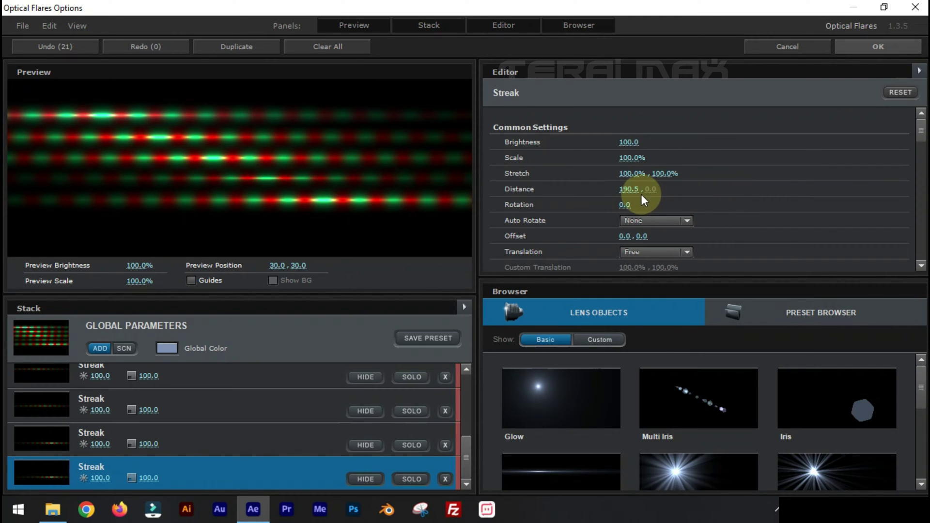
mouse_move(641, 194)
left_mouse_down()
mouse_move(701, 193)
mouse_move(693, 197)
left_mouse_up()
Duplicate the Streak at Distance 129 to strengthen its row.
mouse_move(181, 440)
left_mouse_down()
mouse_move(202, 420)
mouse_move(223, 423)
left_mouse_up()
left_click(203, 382)
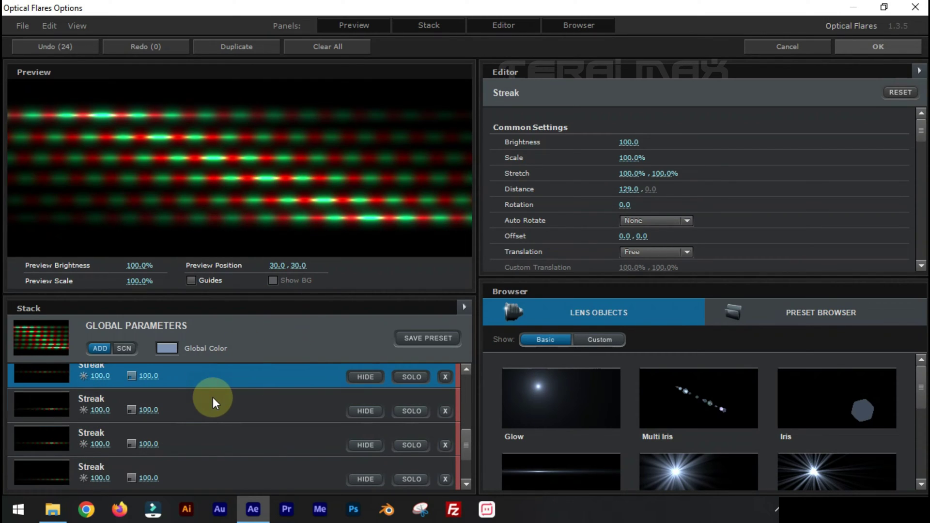
left_click(213, 397)
Duplicate the last Streak, set the copy's Distance to 298.5, and apply the flare setup.
scroll(170, 455, "down", 2)
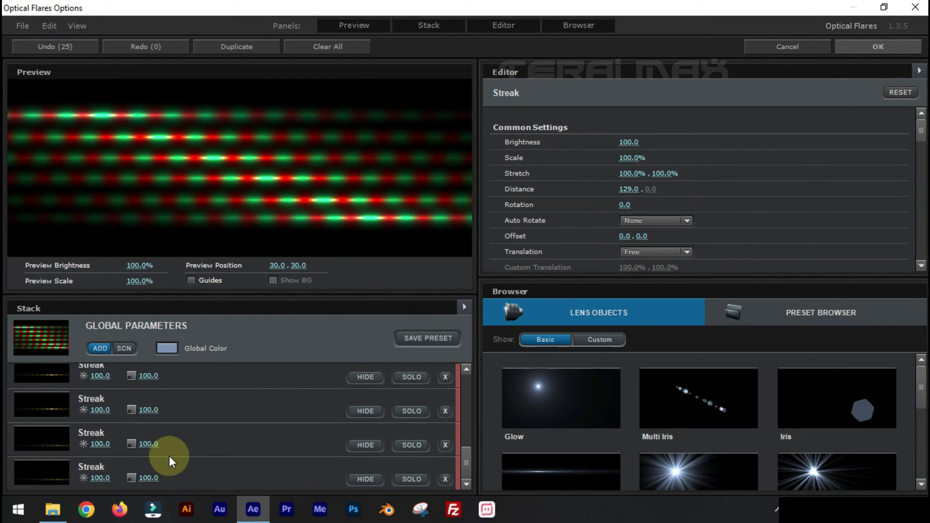
left_click(188, 481)
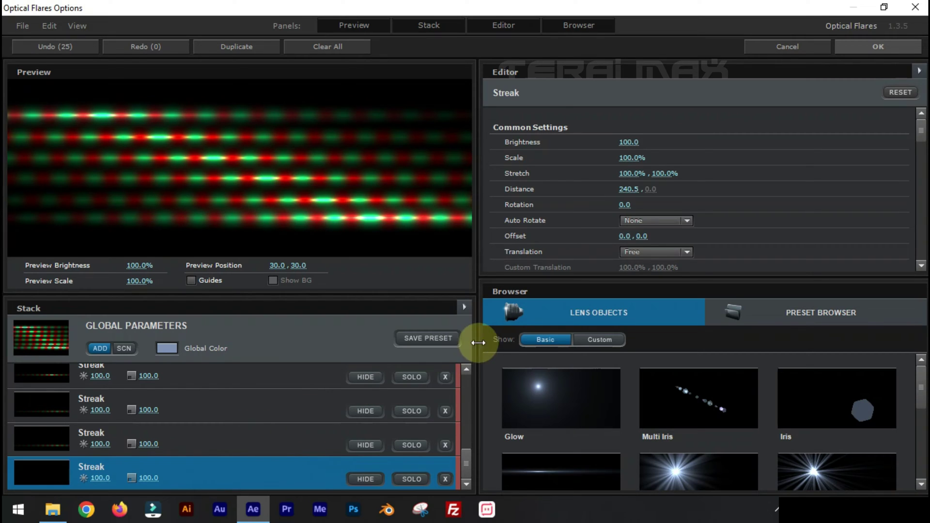
left_click_drag(629, 189, 712, 192)
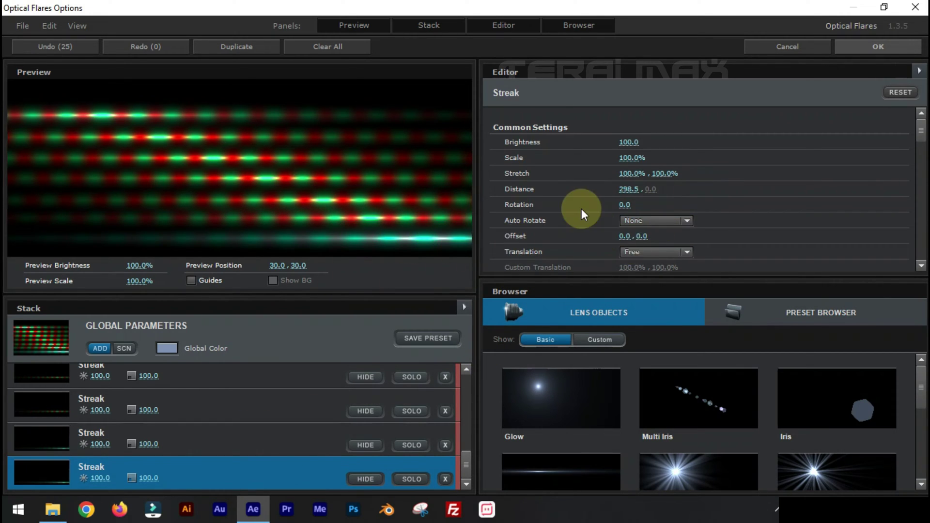
scroll(581, 209, "down", 8)
left_click(879, 48)
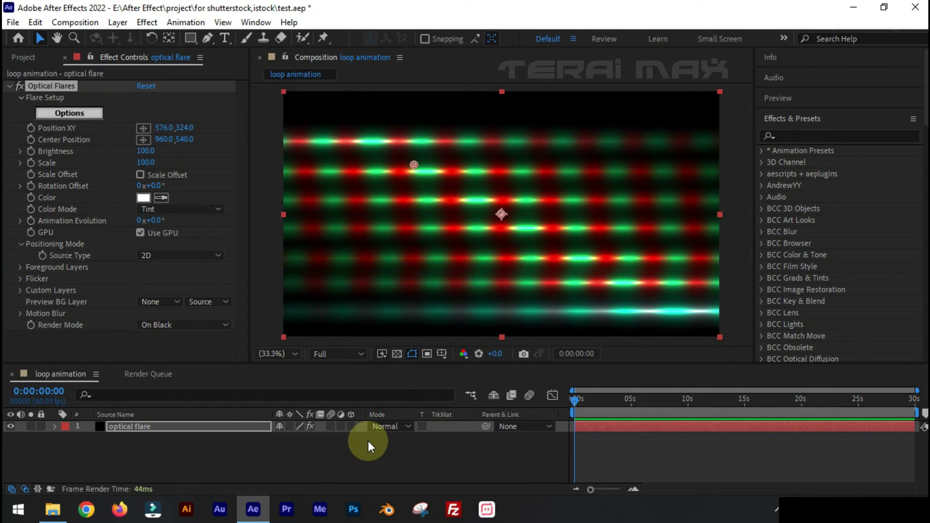
Try Optical Flares Brightness values of 120 and 180.
mouse_move(148, 151)
left_mouse_down()
mouse_move(176, 150)
mouse_move(161, 158)
left_mouse_up()
left_click(148, 151)
type("120")
key("Return")
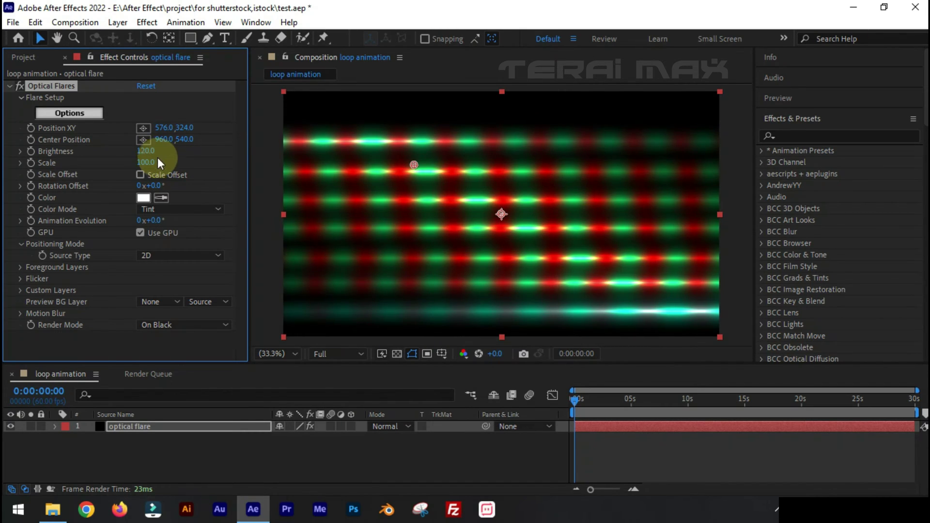
type("180")
key("Return")
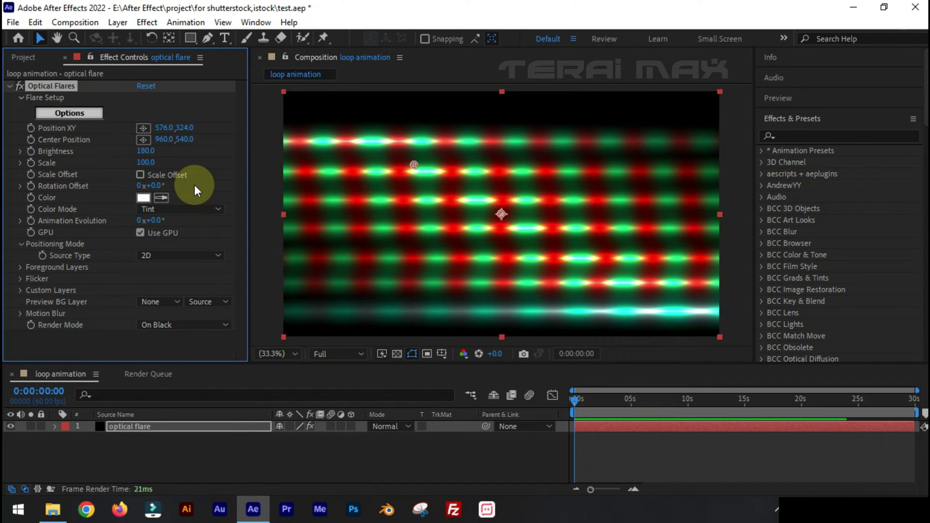
Try an Optical Flares Scale of 200 and restore it to 100.
left_click(145, 162)
type("200")
key("Return")
left_click(146, 163)
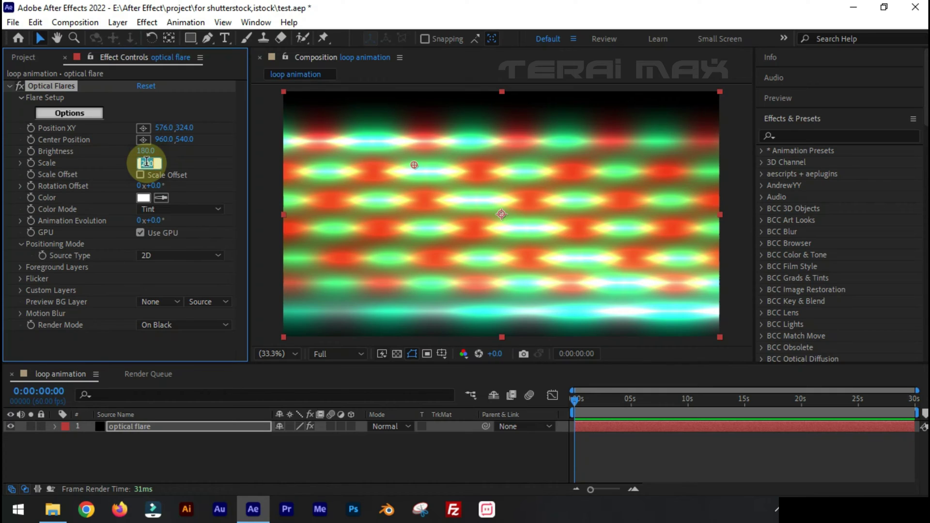
type("100")
key("Return")
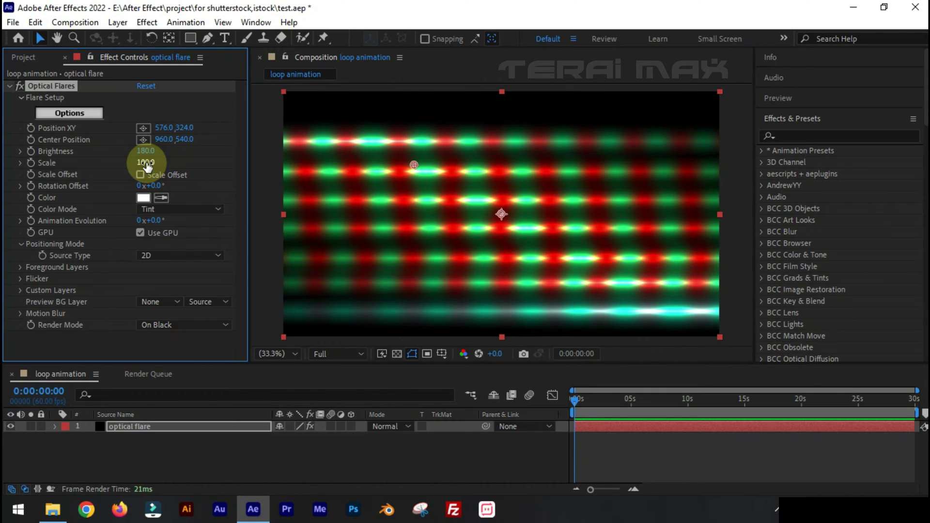
Set the Optical Flares Brightness to 110.
mouse_move(151, 150)
left_mouse_down()
mouse_move(137, 150)
mouse_move(155, 151)
left_mouse_up()
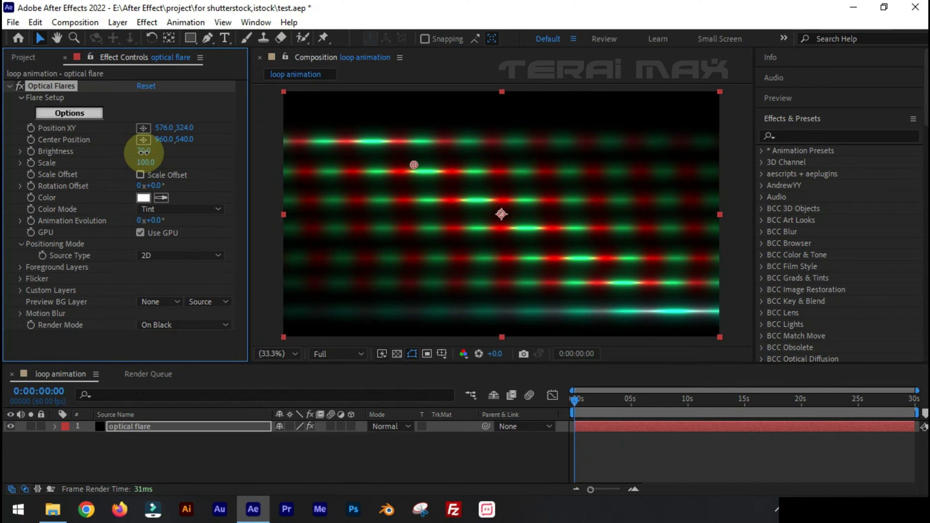
Create a new black 1920 x 1080 px solid named "ary 3d" above the optical flare layer.
right_click(169, 450)
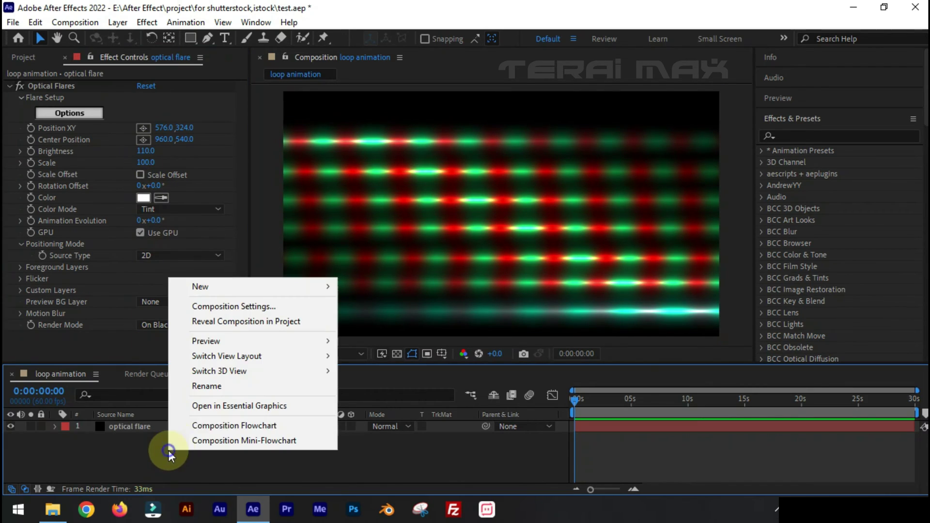
mouse_move(285, 290)
left_click(380, 327)
type("ary 3d")
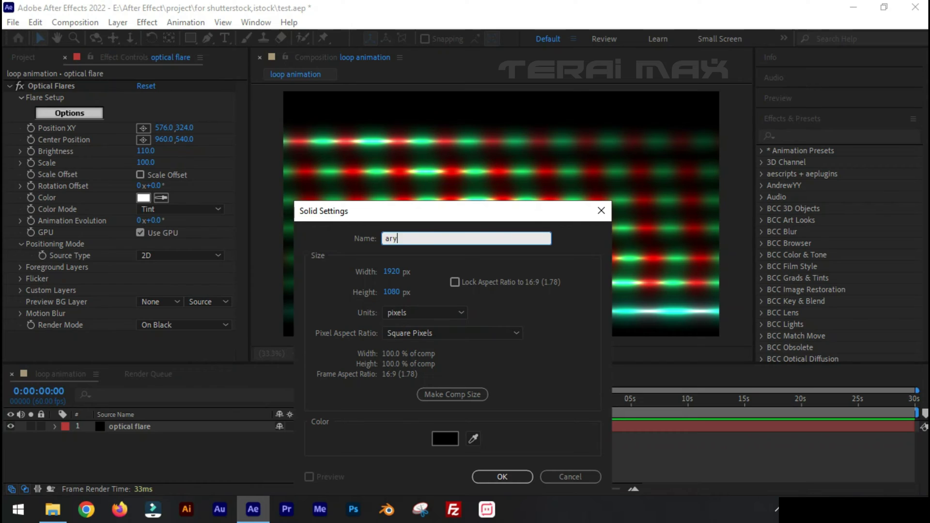
key("Return")
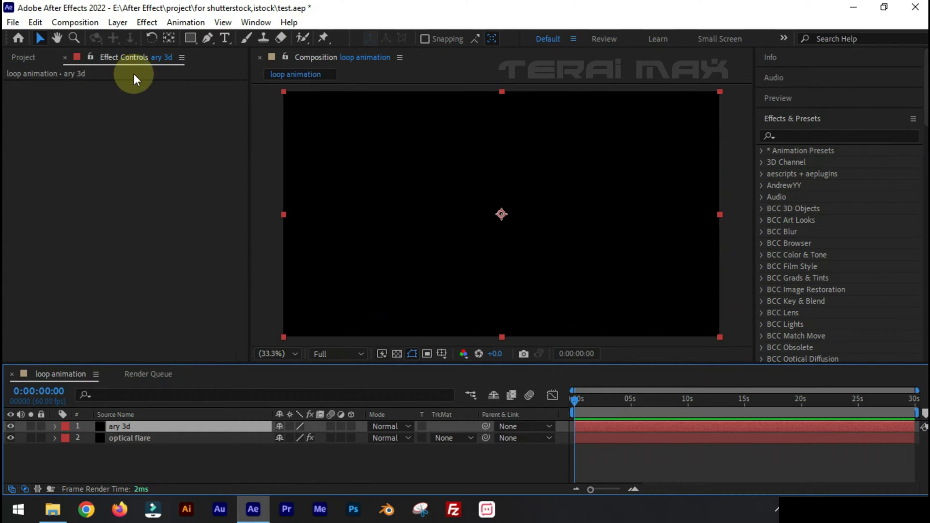
Apply the BCC Particle Array 3D effect to the ary 3d layer.
left_click(118, 22)
mouse_move(147, 22)
mouse_move(257, 304)
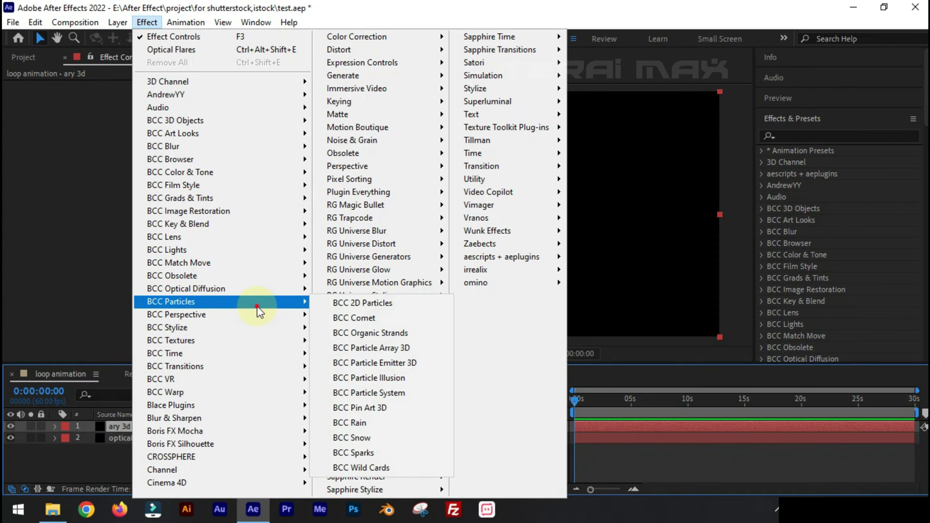
left_click(424, 346)
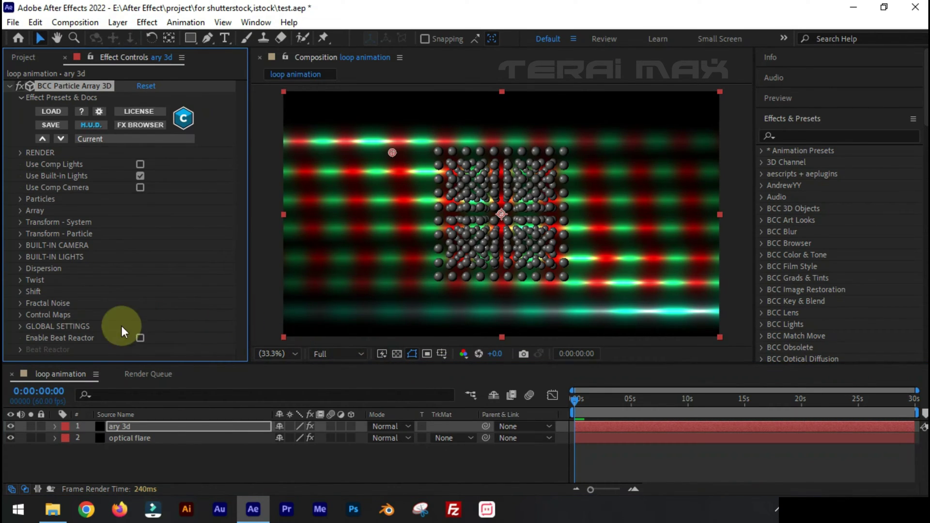
Disable Light L1 in the particle array's built-in lights.
left_click(22, 258)
left_click(23, 182)
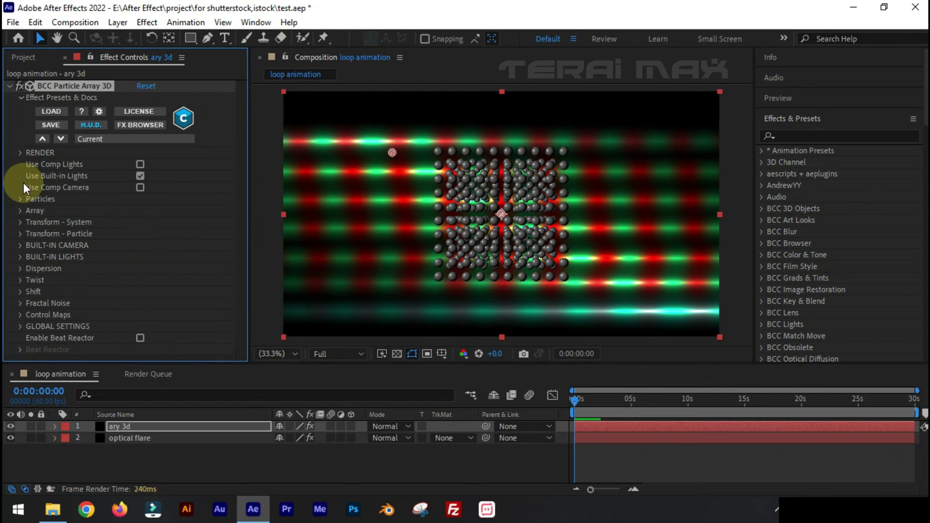
left_click(20, 245)
scroll(189, 198, "down", 1)
left_click(21, 216)
scroll(22, 248, "up", 1)
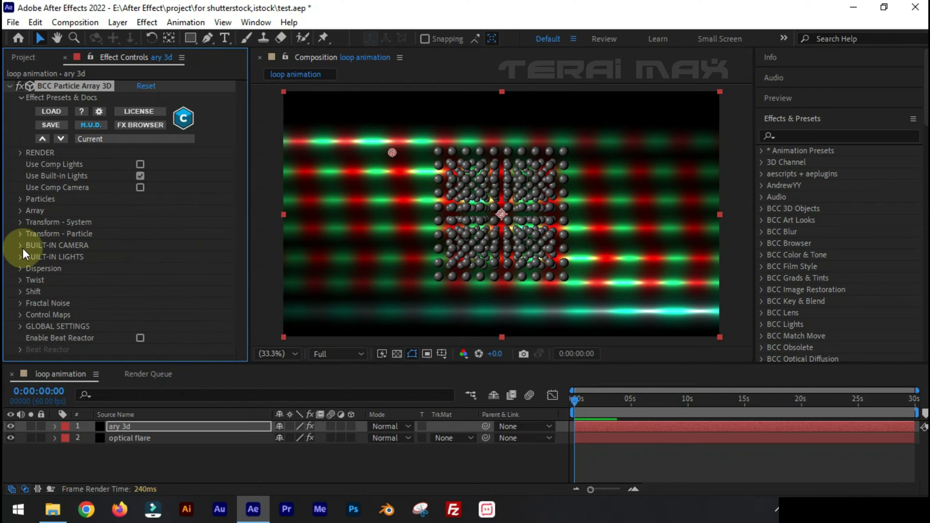
left_click(21, 258)
scroll(126, 223, "down", 5)
left_click(140, 98)
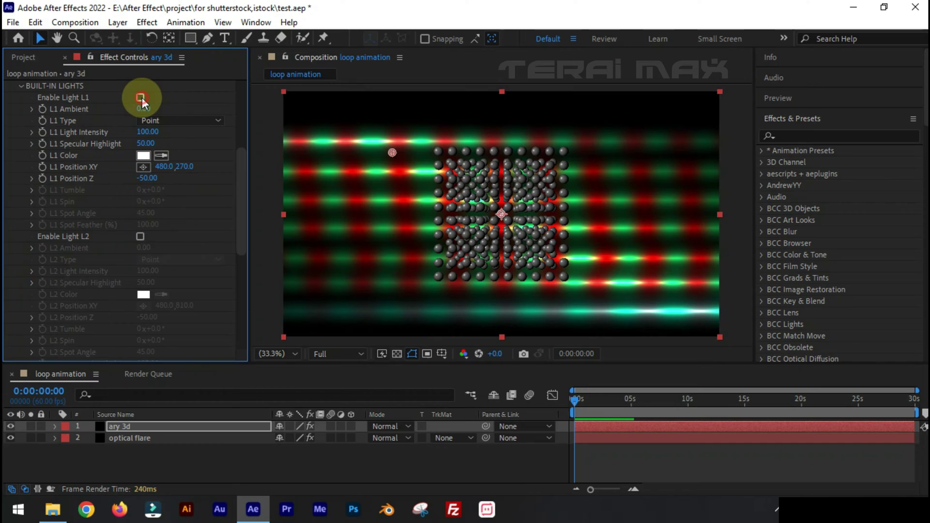
left_click(140, 98)
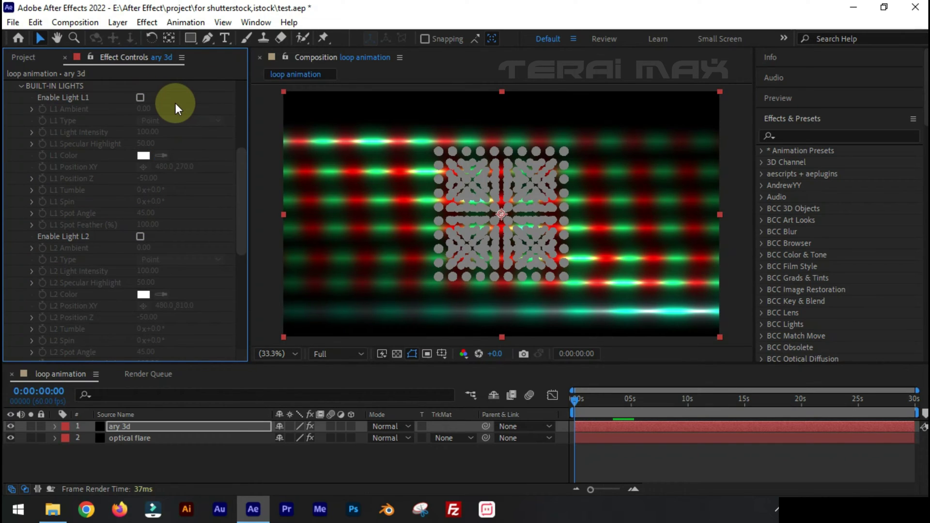
scroll(76, 153, "up", 6)
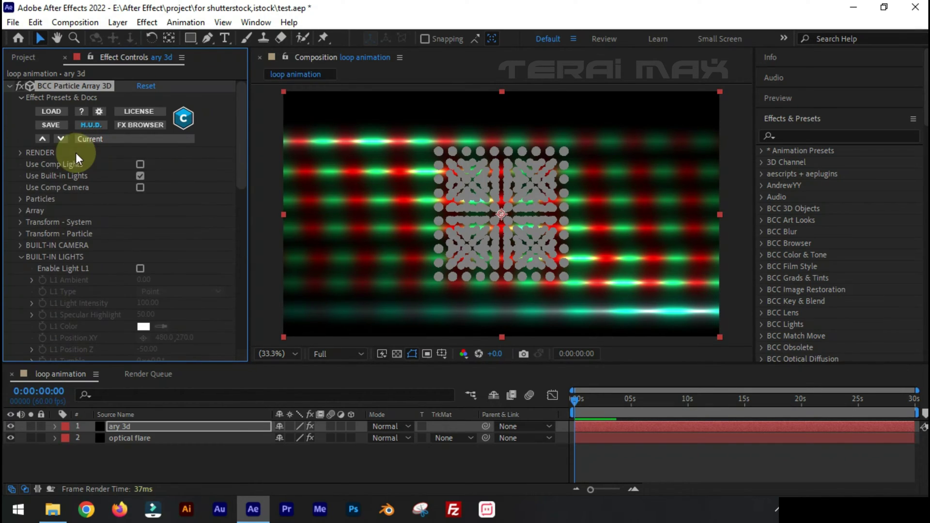
Change the Particle Shape of the array to 3D Cubes.
left_click(17, 198)
scroll(92, 165, "down", 3)
left_click(170, 131)
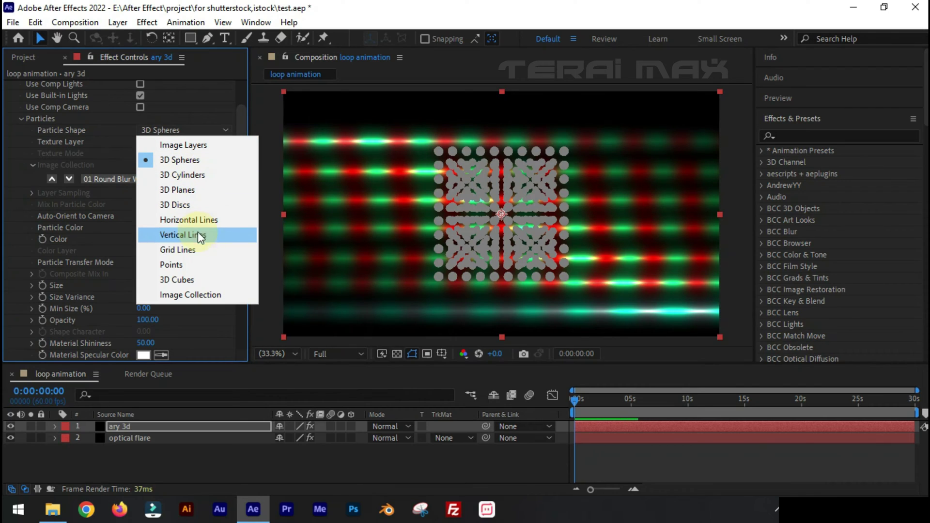
left_click(217, 280)
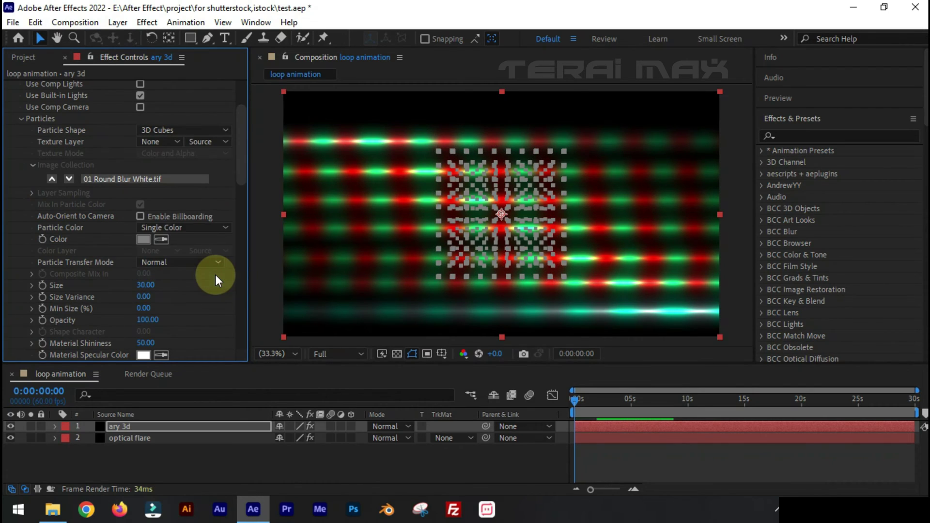
Set Particle Color to Layer XY and use the optical flare layer with Effects & Masks as the Color Layer.
scroll(106, 256, "down", 3)
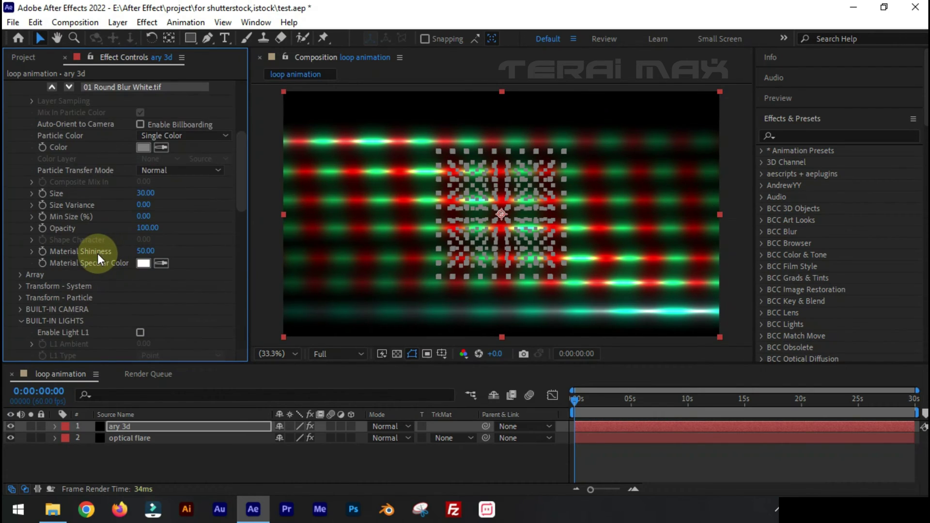
scroll(73, 252, "up", 3)
left_click(204, 230)
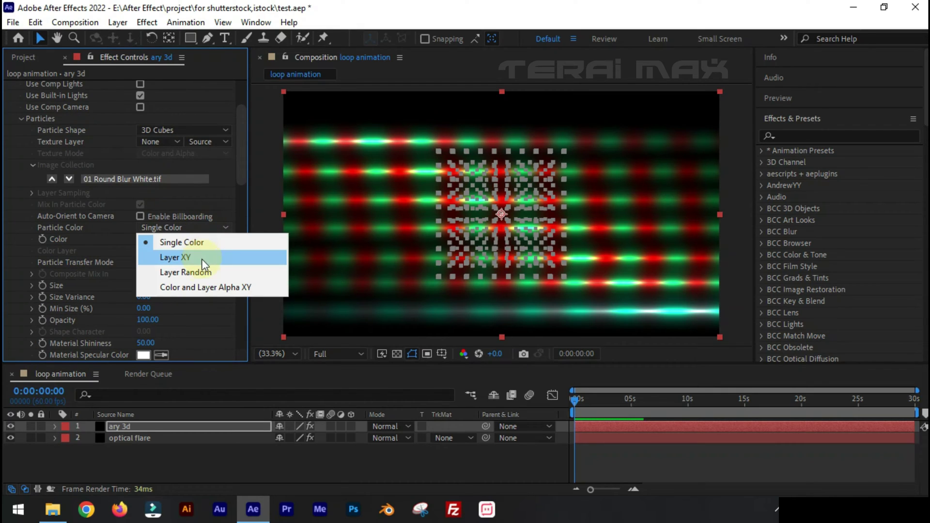
left_click(197, 257)
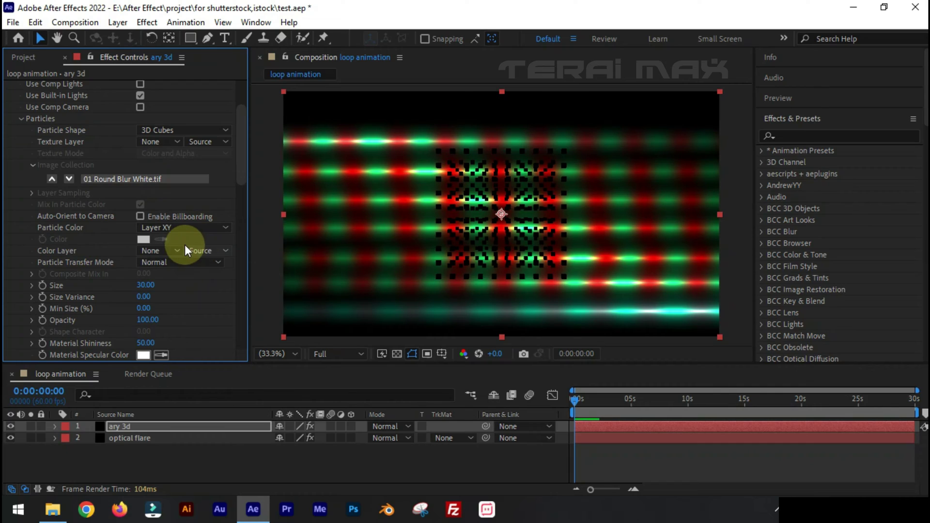
left_click(161, 251)
left_click(183, 300)
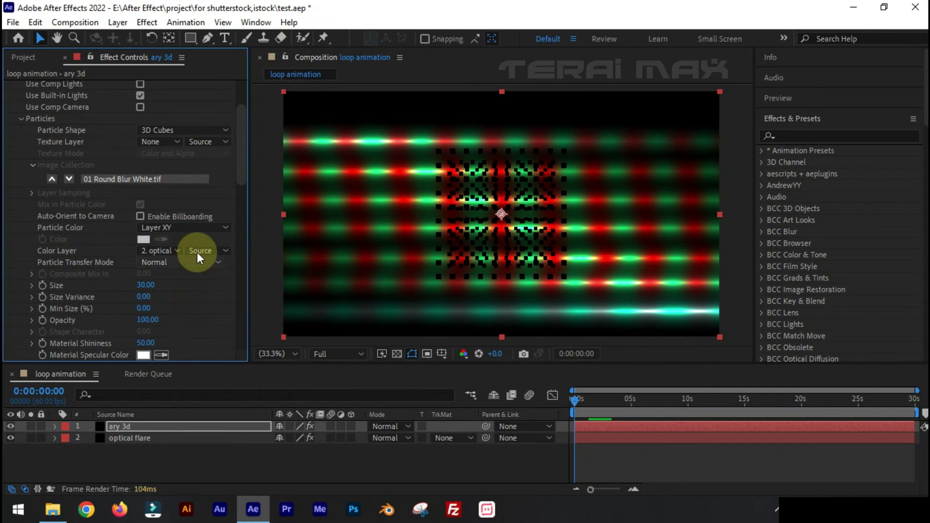
left_click(204, 251)
left_click(220, 293)
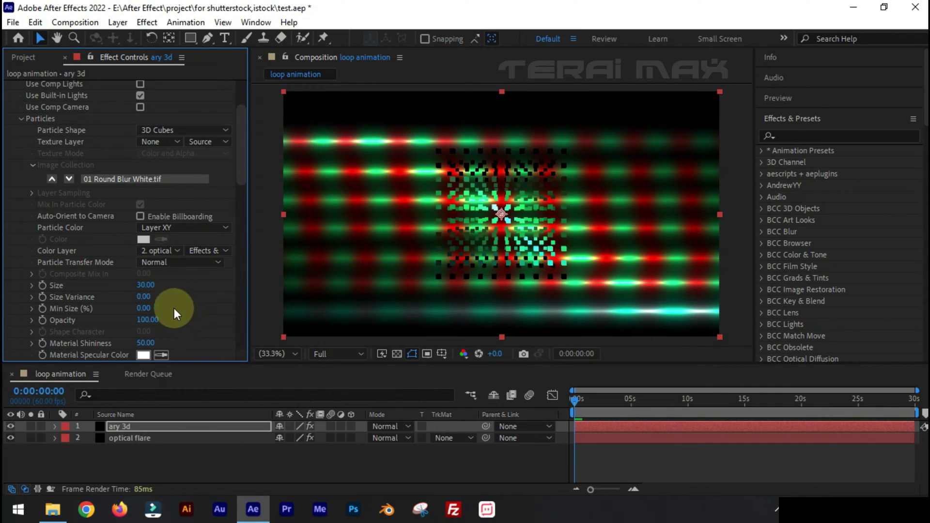
Set the particle Size to 23.
left_click(148, 285)
type("23")
key("Return")
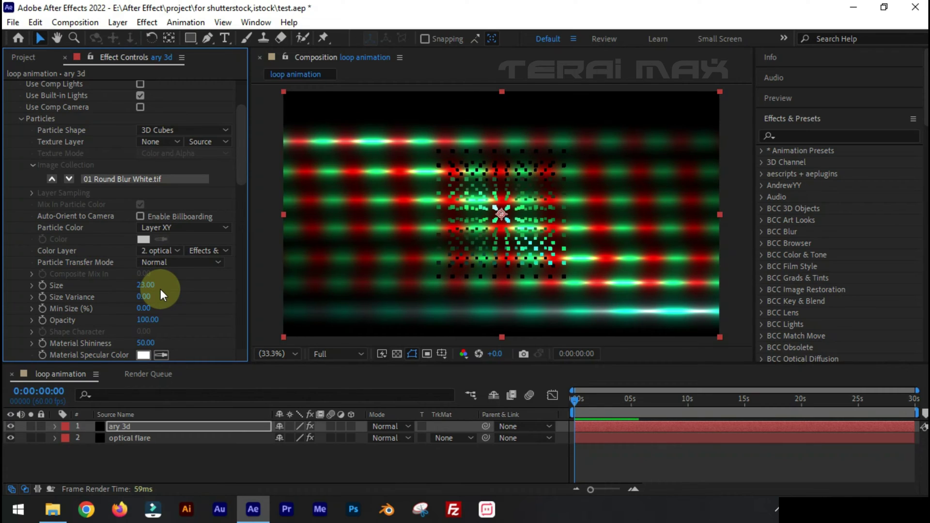
Set the array's particle counts to 146 in X, 66 in Y and 4 in Z.
scroll(161, 289, "down", 5)
left_click(22, 213)
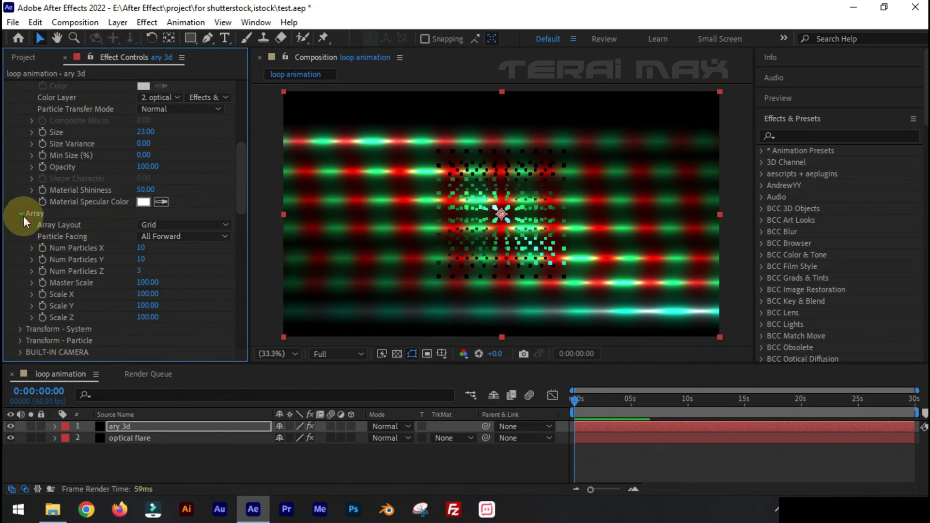
scroll(125, 257, "down", 1)
left_click(145, 217)
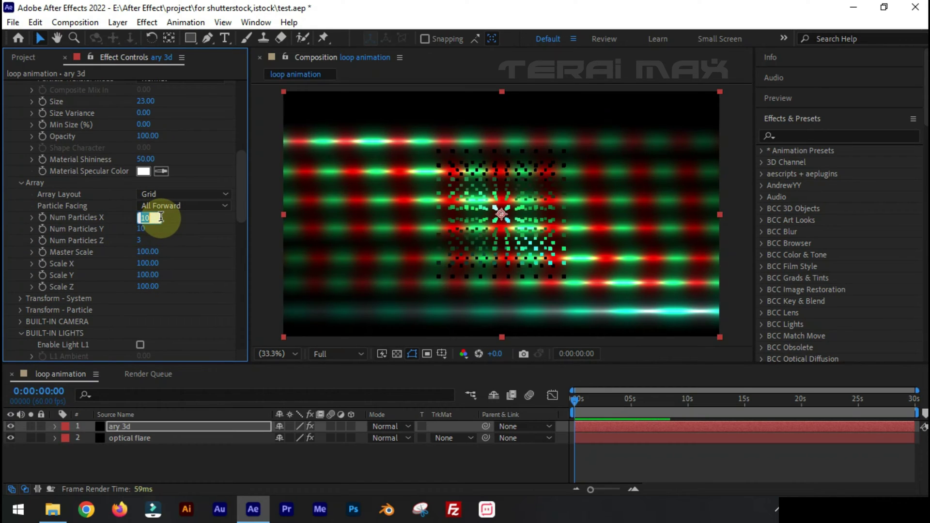
type("14666")
key("Tab")
type("4")
key("Tab")
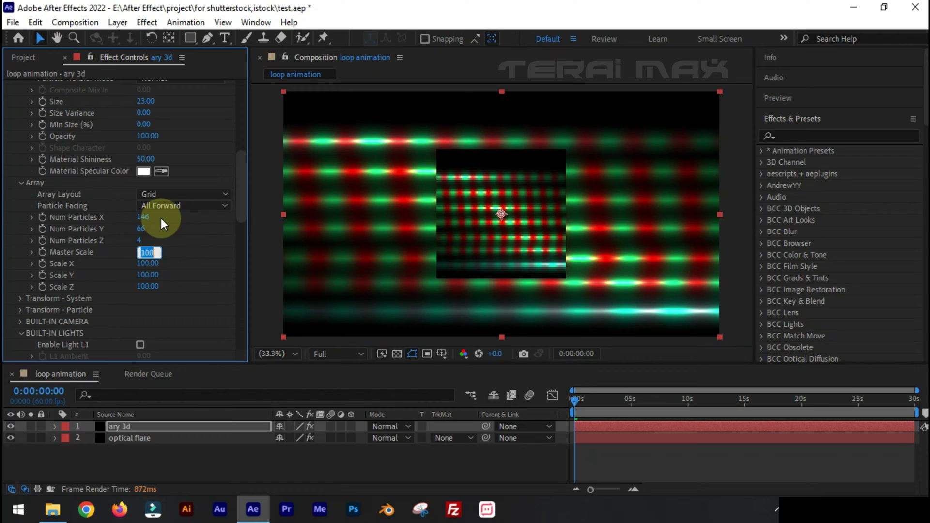
Set the array's Scale X to 662, Scale Y to 283 and Scale Z to 180.
key("Tab")
type("662")
key("Tab")
type("23")
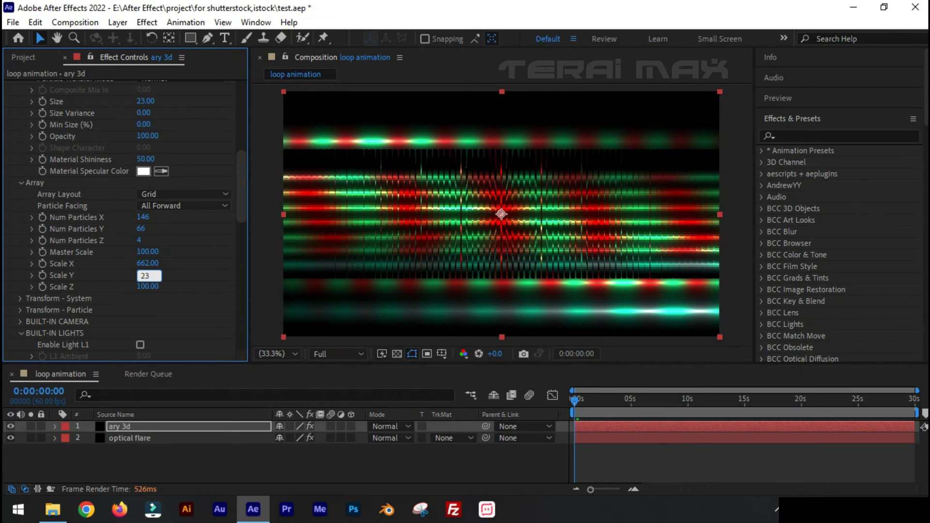
key("BackSpace")
type("83")
key("Tab")
type("05")
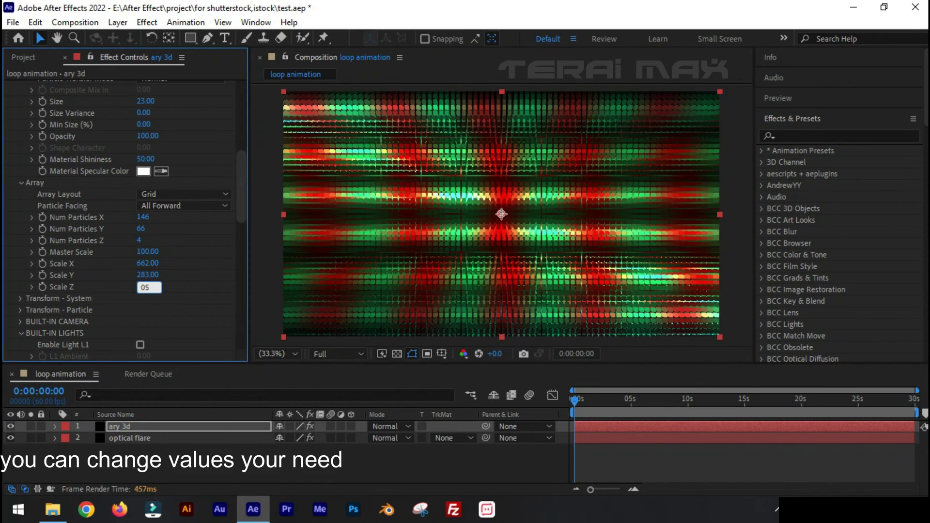
type("80")
key("Tab")
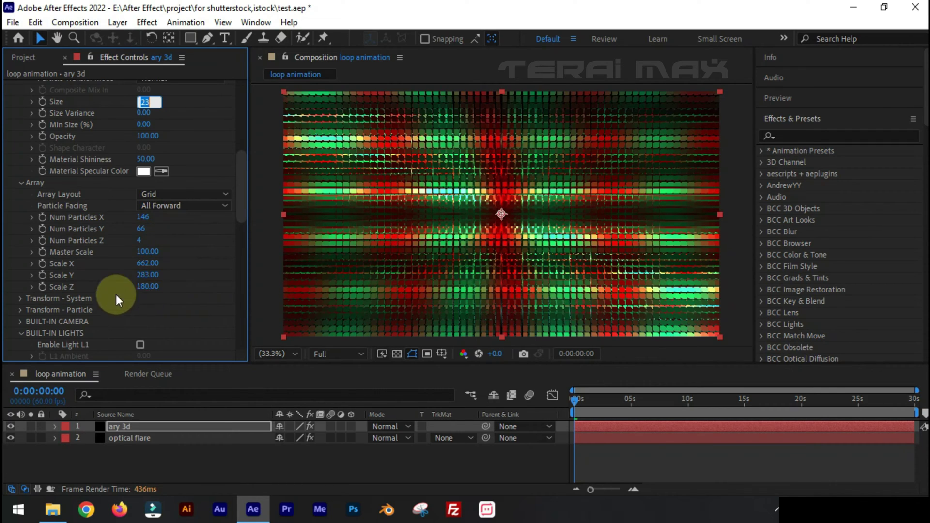
Set the particle transform's Tumble Master to 180° and Rotate Master to 36°.
scroll(68, 291, "down", 1)
left_click(19, 280)
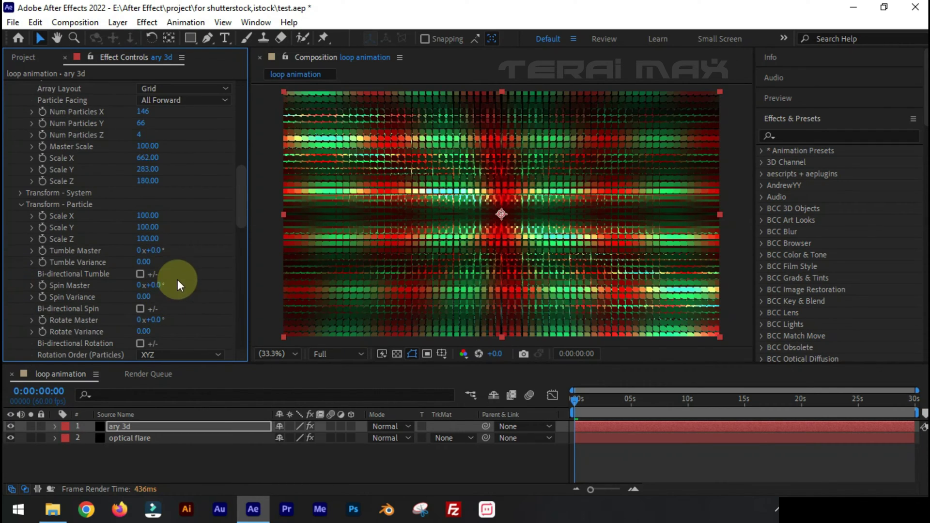
left_click(154, 251)
type("180")
key("Return")
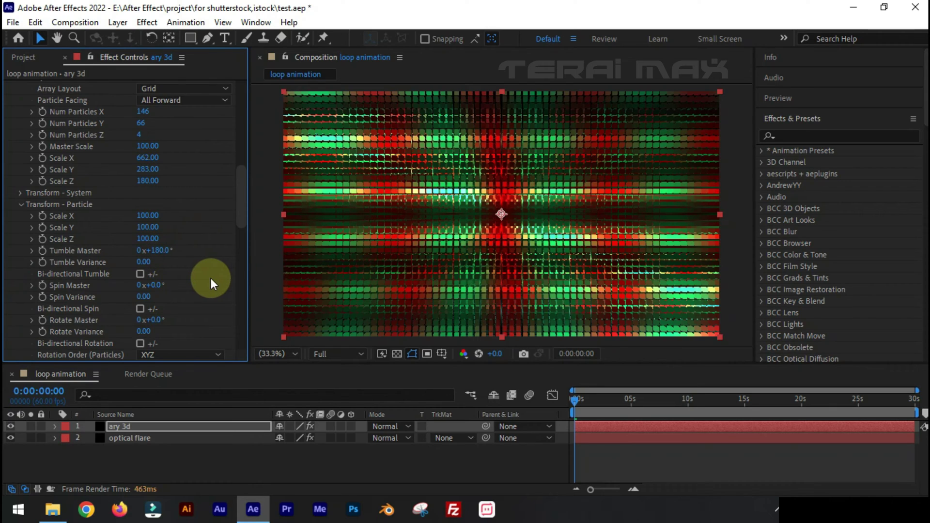
left_click(154, 286)
left_click(201, 290)
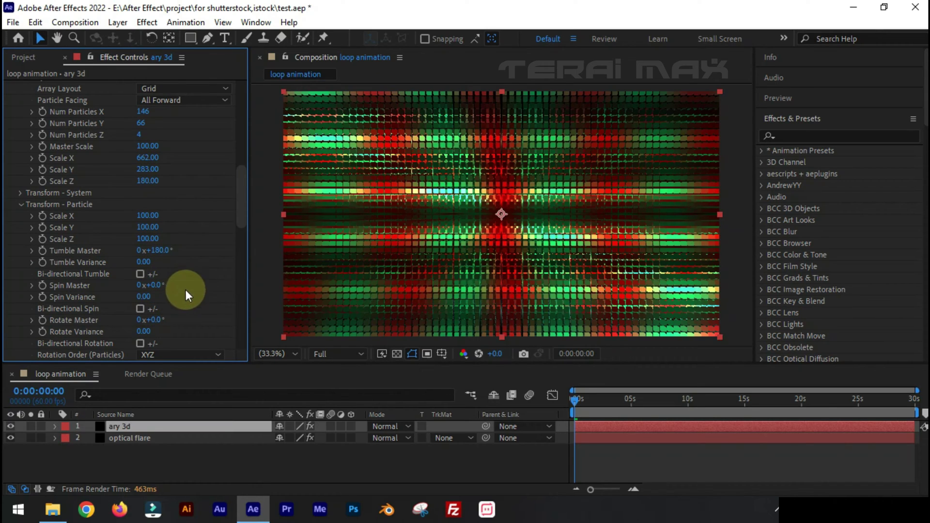
left_click(157, 321)
type("36")
left_click(167, 325)
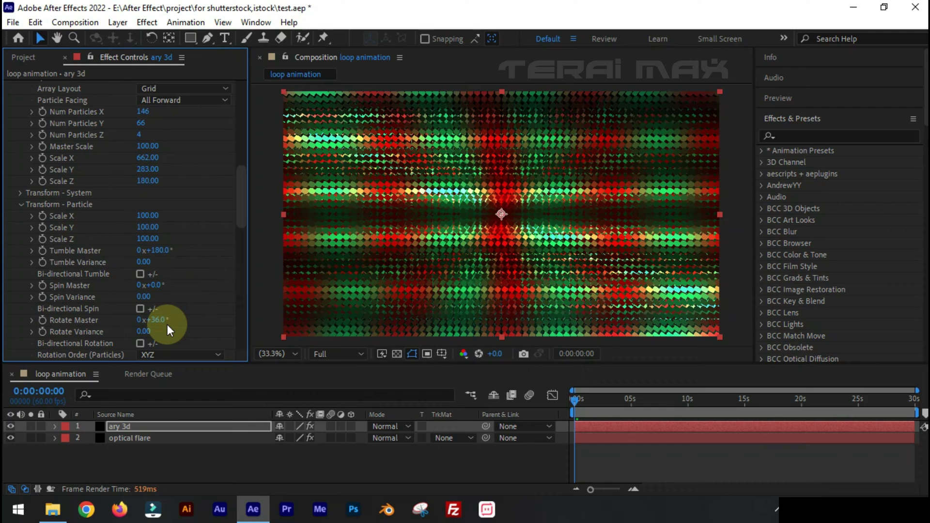
Expand the Transform - System group and look through the array's system and particle transform settings.
scroll(190, 310, "down", 5)
scroll(190, 300, "up", 3)
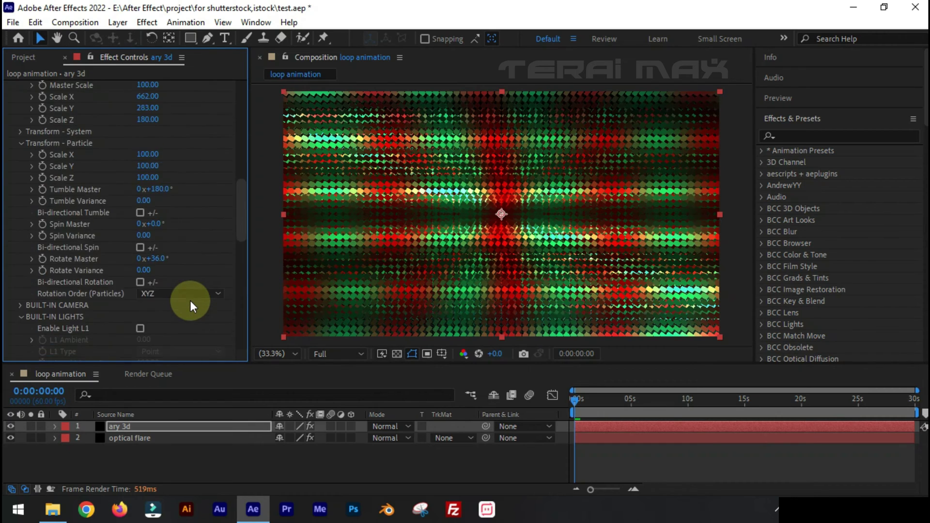
scroll(190, 300, "up", 4)
left_click(19, 253)
scroll(20, 250, "down", 2)
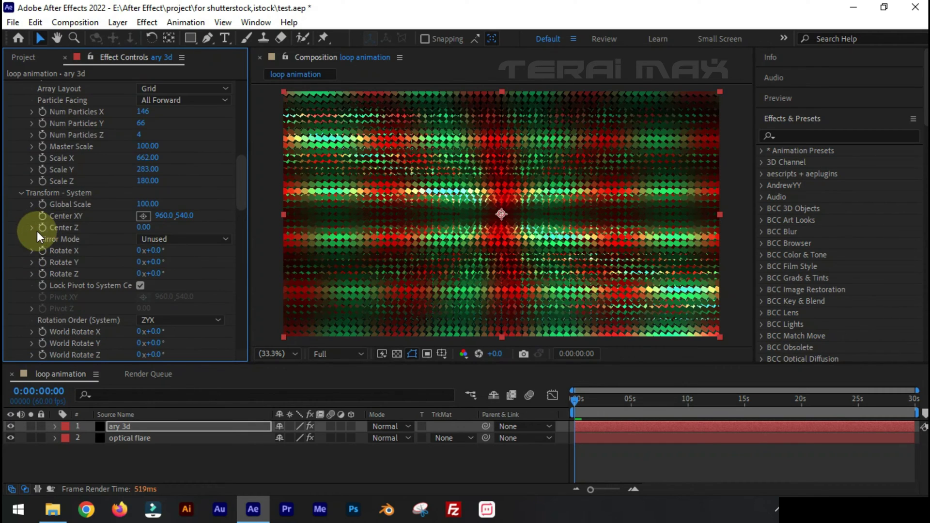
scroll(30, 235, "up", 8)
scroll(53, 272, "down", 15)
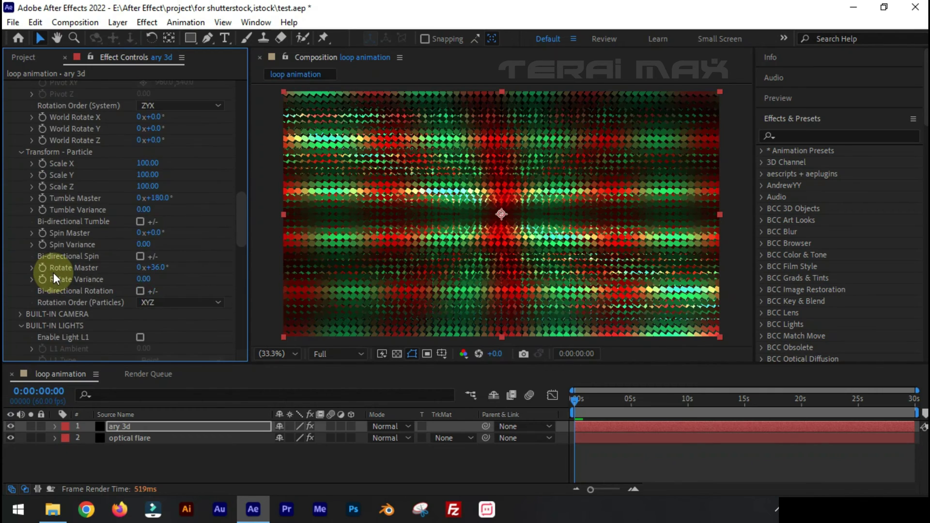
Set the particle array's Twist Angle to 263°.
scroll(53, 272, "down", 17)
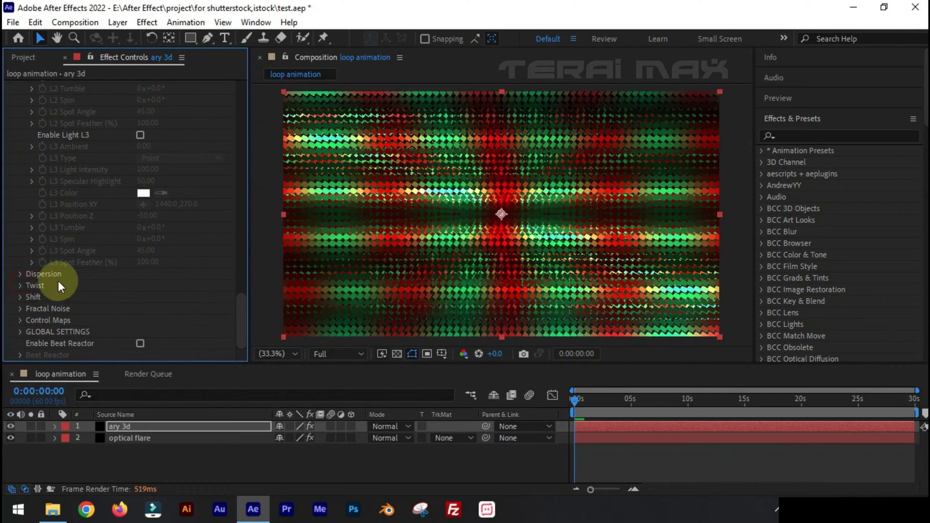
left_click(58, 286)
scroll(102, 275, "down", 2)
left_click(167, 233)
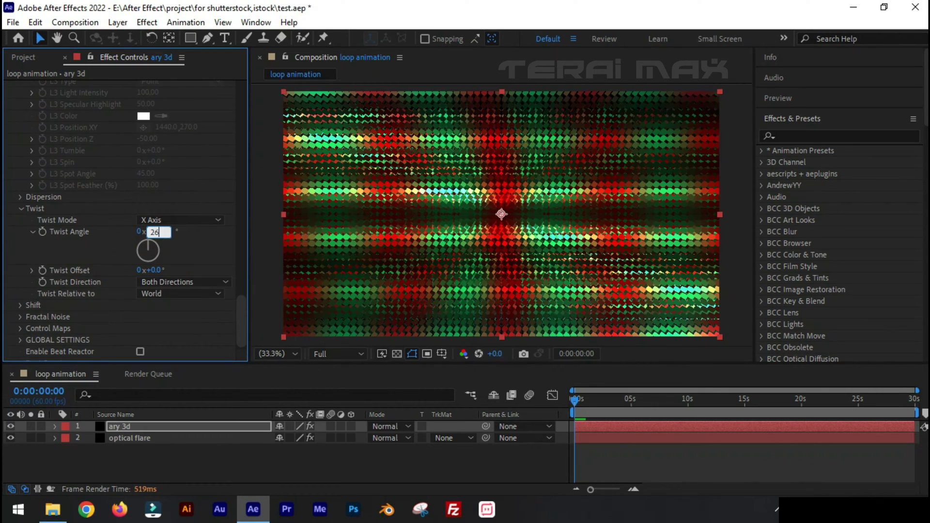
left_click(154, 232)
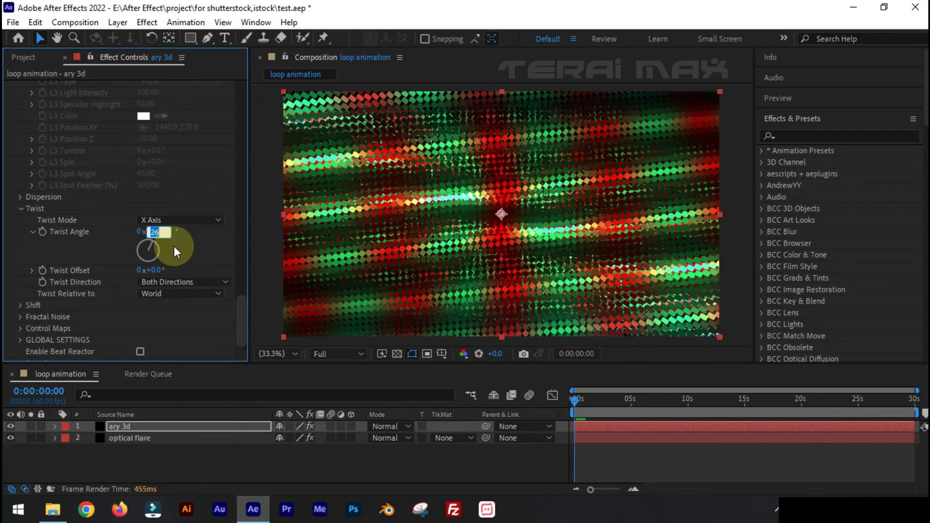
type("263")
key("Return")
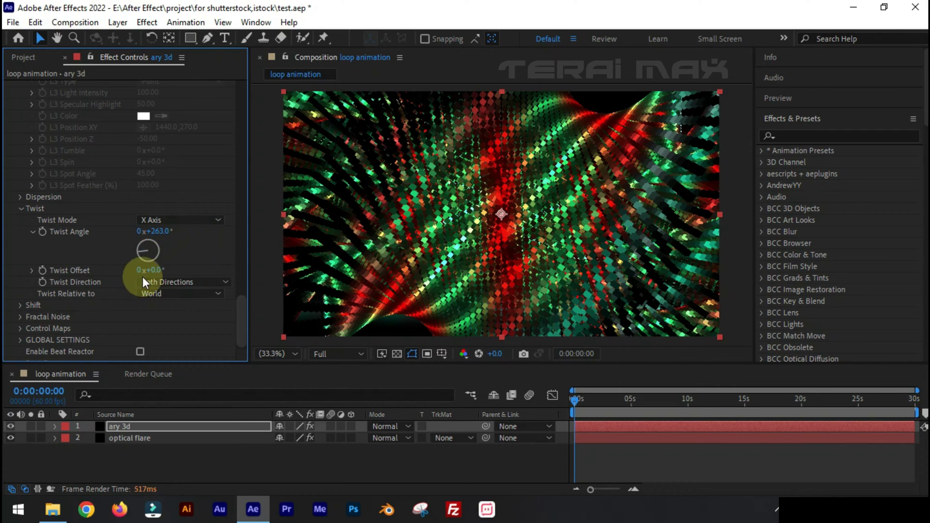
Set the particle array's Twist Offset to 104°.
left_click(148, 270)
type("104")
key("Return")
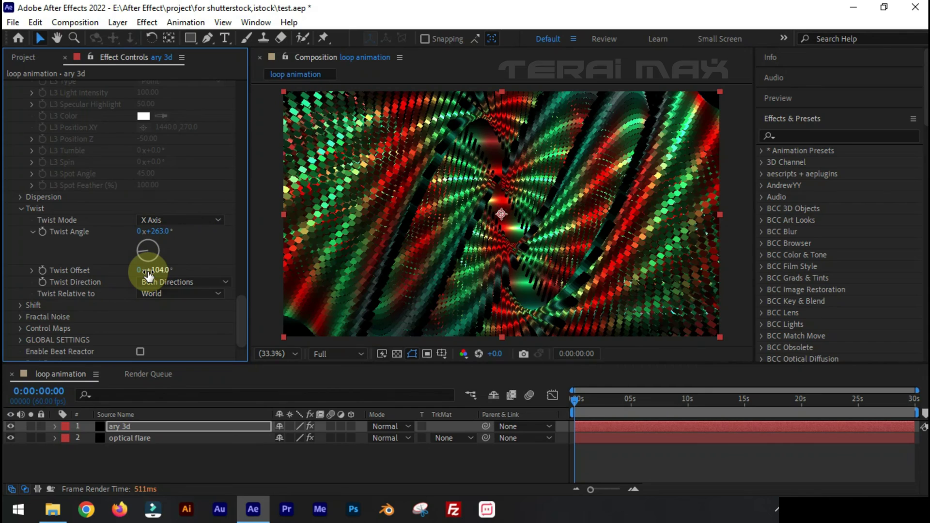
Set the array's World Rotate Y to 90° and hide the optical flare layer.
scroll(71, 274, "up", 15)
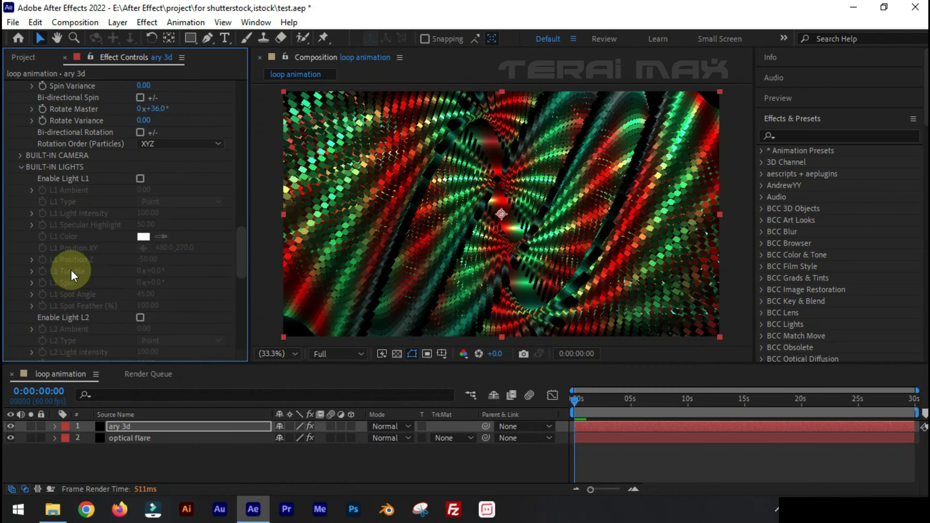
scroll(71, 274, "up", 4)
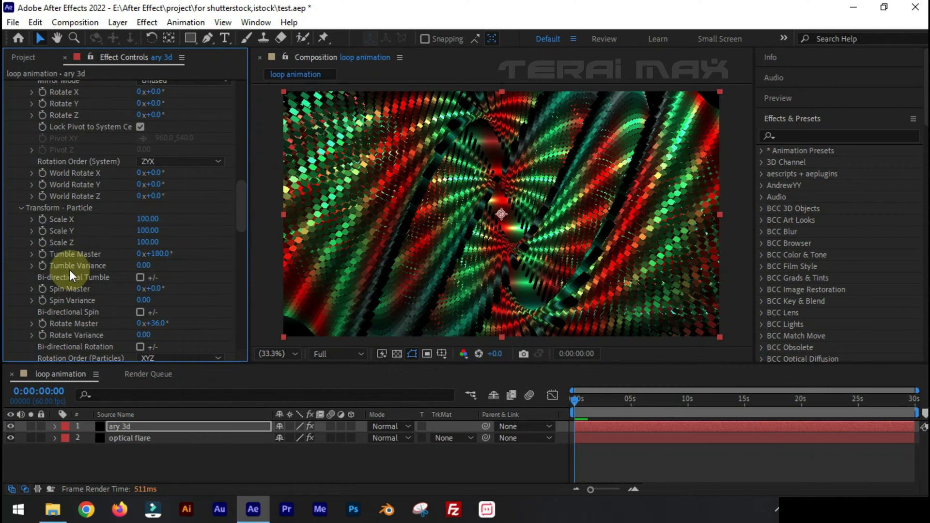
left_click_drag(149, 192, 149, 194)
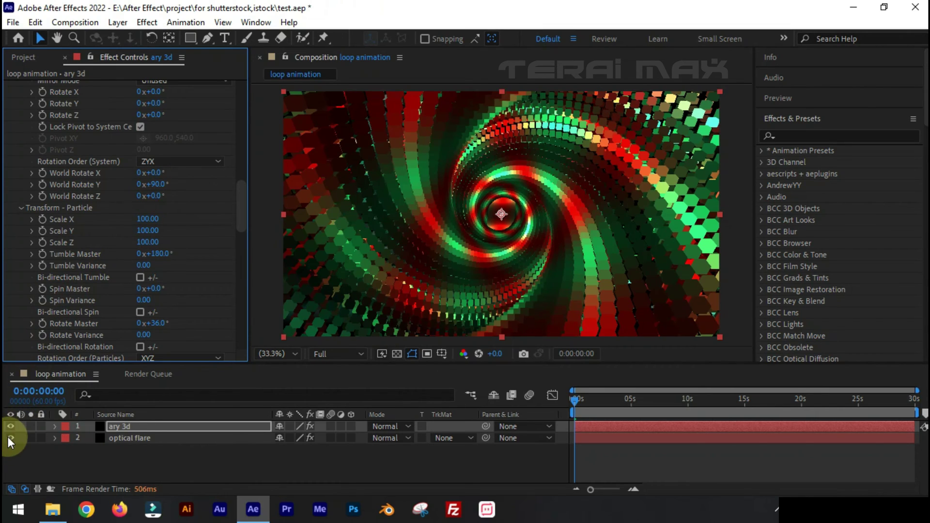
left_click(188, 402)
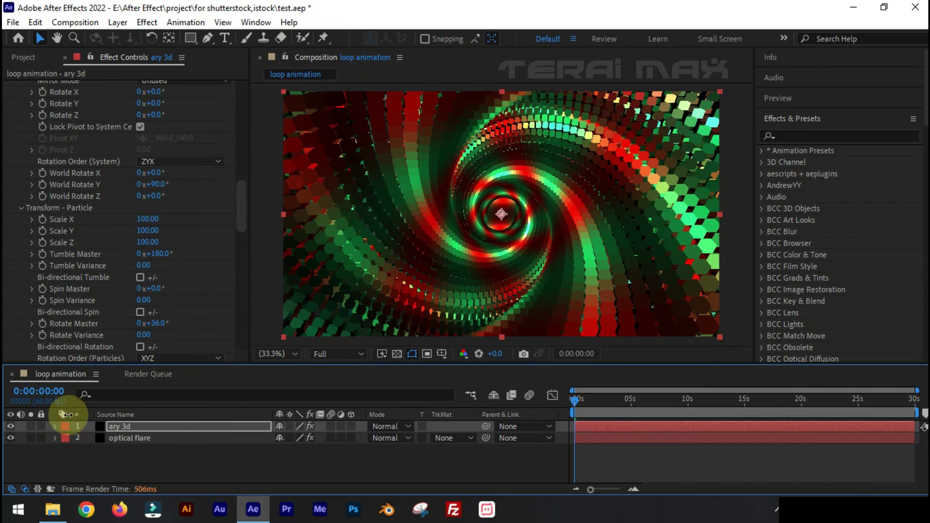
key("ctrl+alt+shift+v")
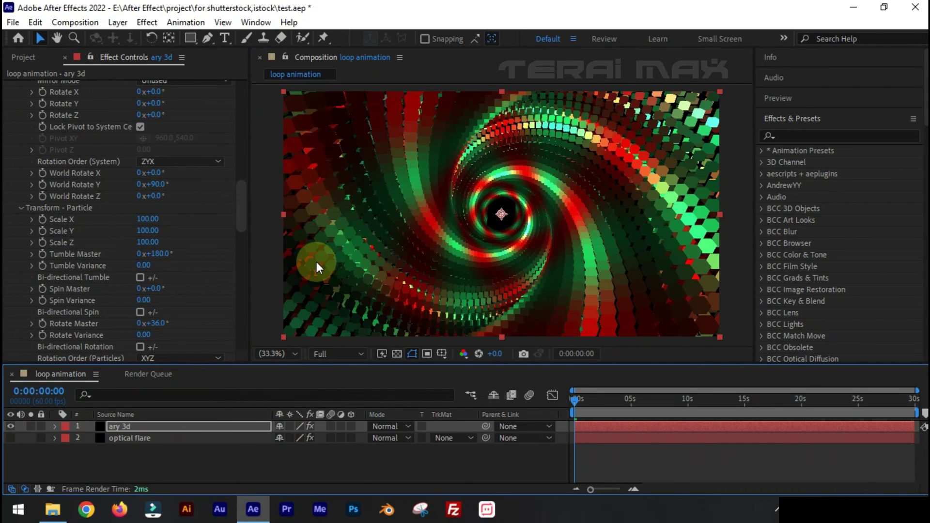
Expand the array's Fractal Noise settings and apply the noise to Particle Size.
scroll(82, 279, "down", 15)
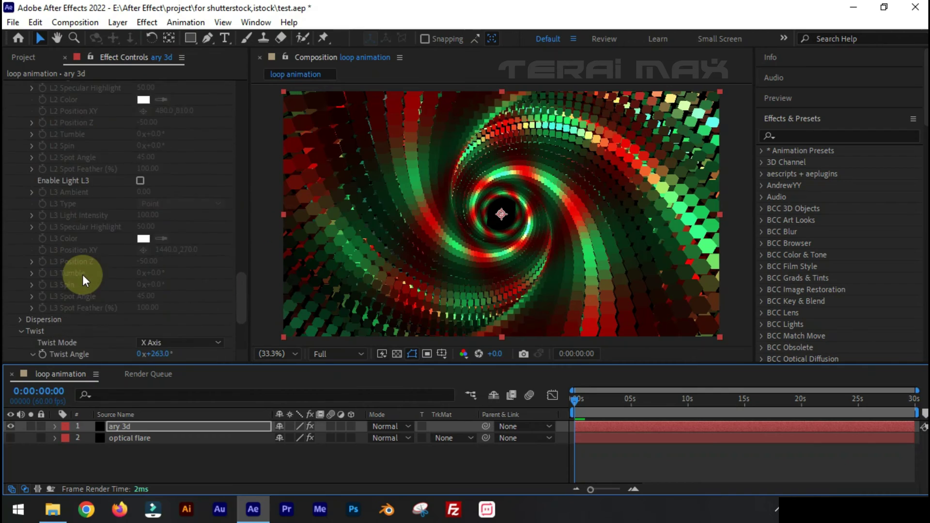
scroll(82, 275, "down", 5)
left_click(25, 309)
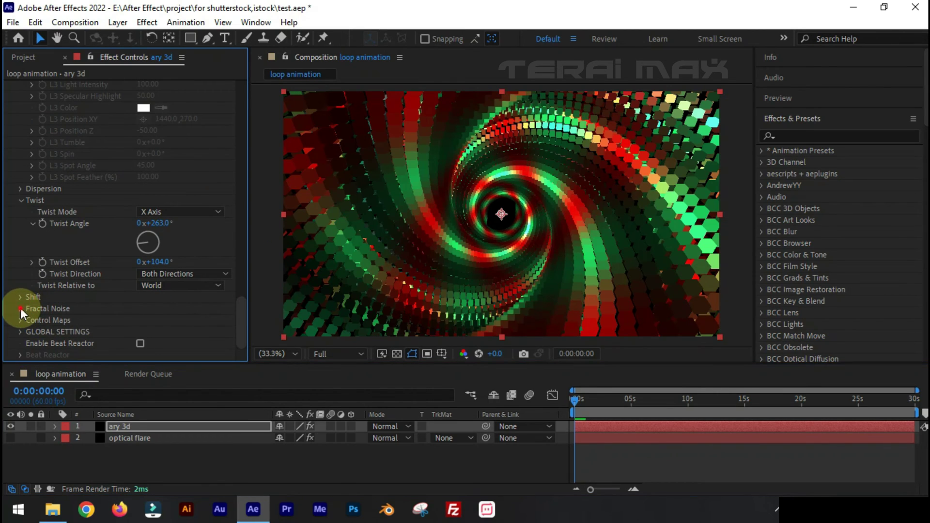
left_click(20, 308)
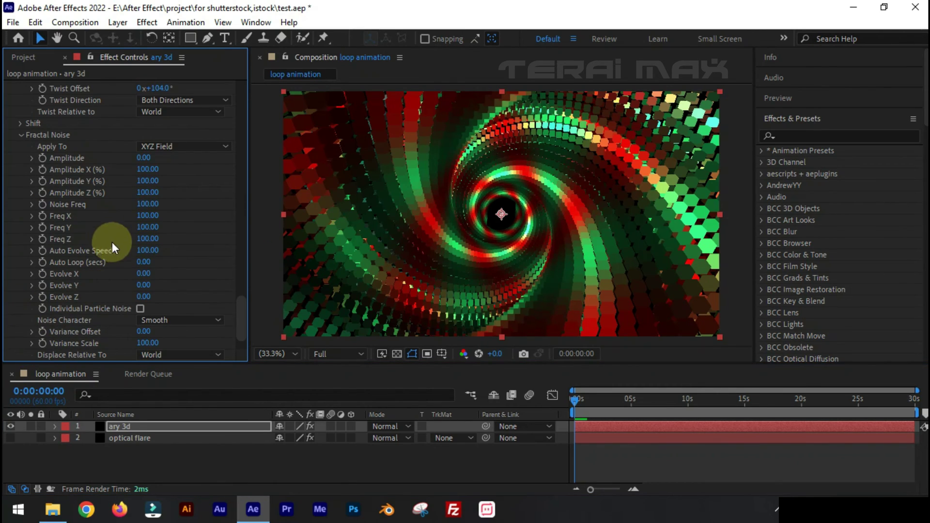
left_click(179, 146)
left_click(188, 250)
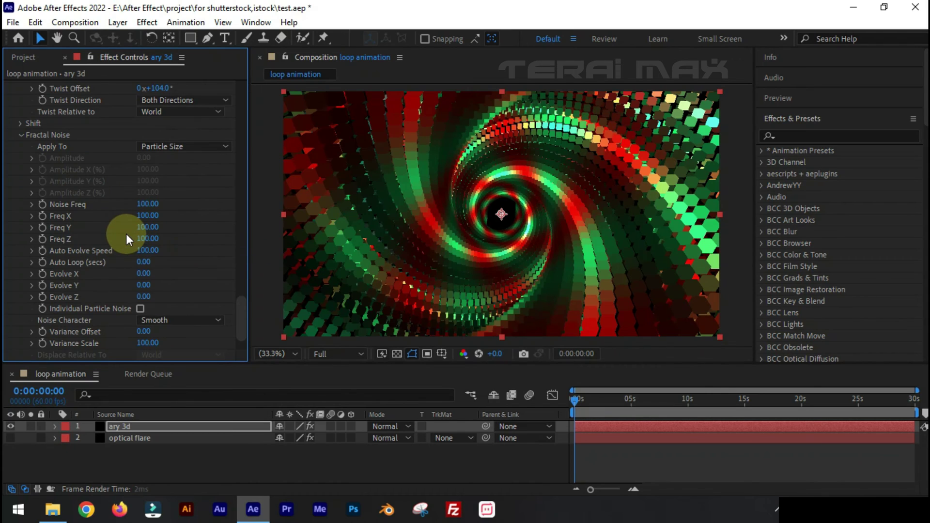
Set the fractal noise's Freq X to 22, Auto Evolve Speed to 30 and Evolve X to 10000, and collapse the array effect.
left_click(143, 216)
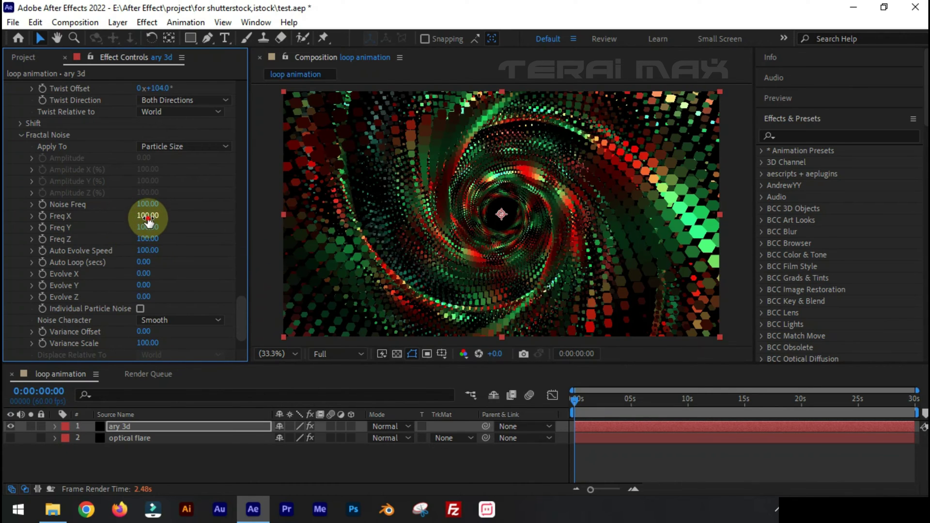
left_click(45, 262)
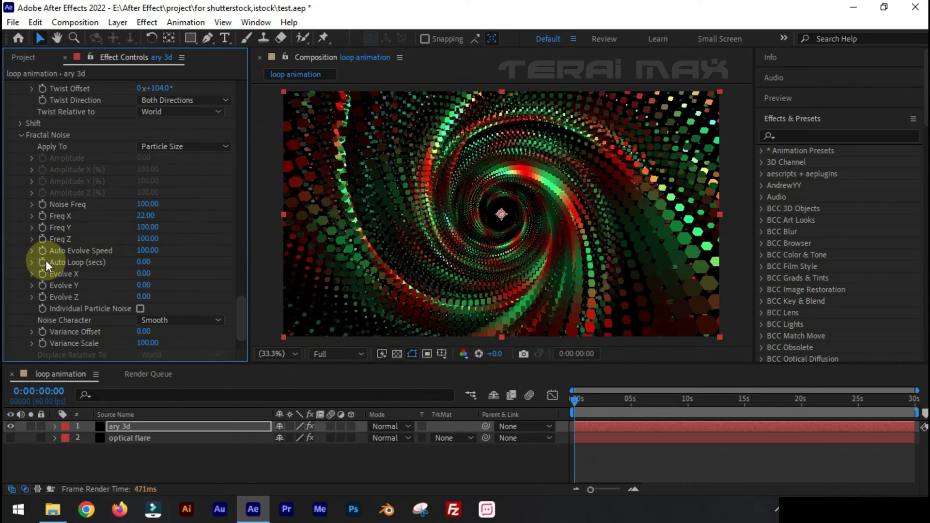
left_click(146, 251)
left_click(161, 274)
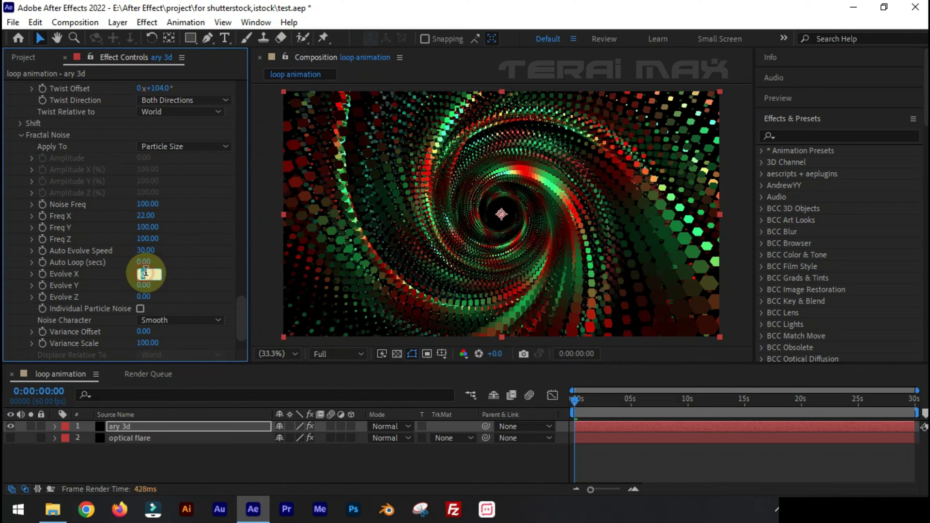
type("10000")
key("Return")
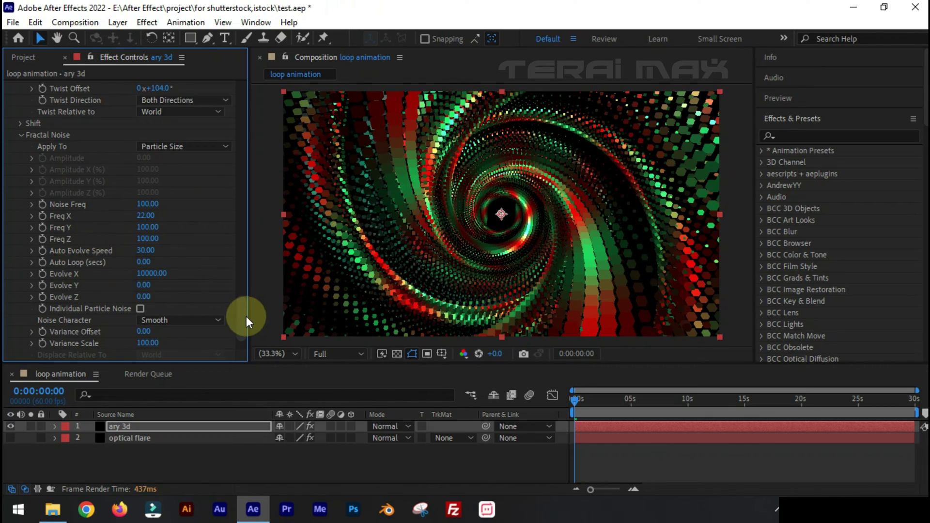
scroll(239, 205, "up", 10)
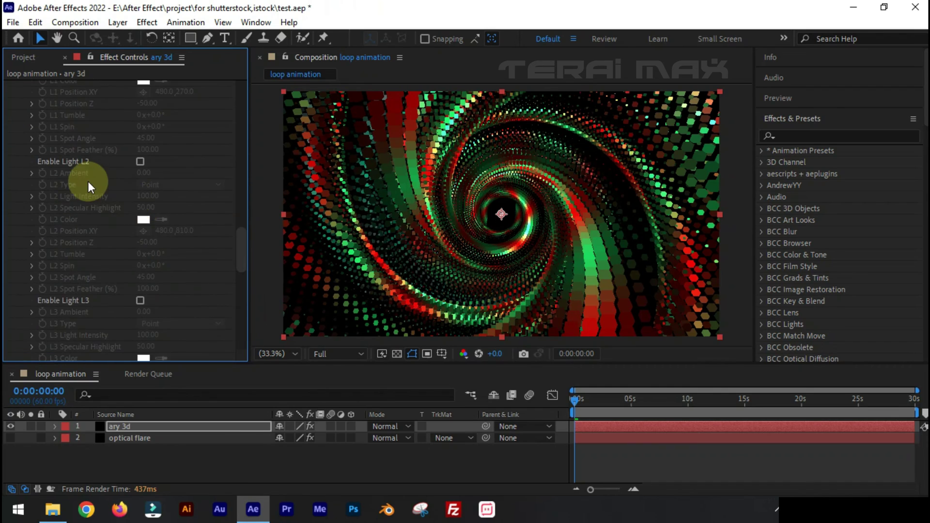
scroll(88, 181, "up", 15)
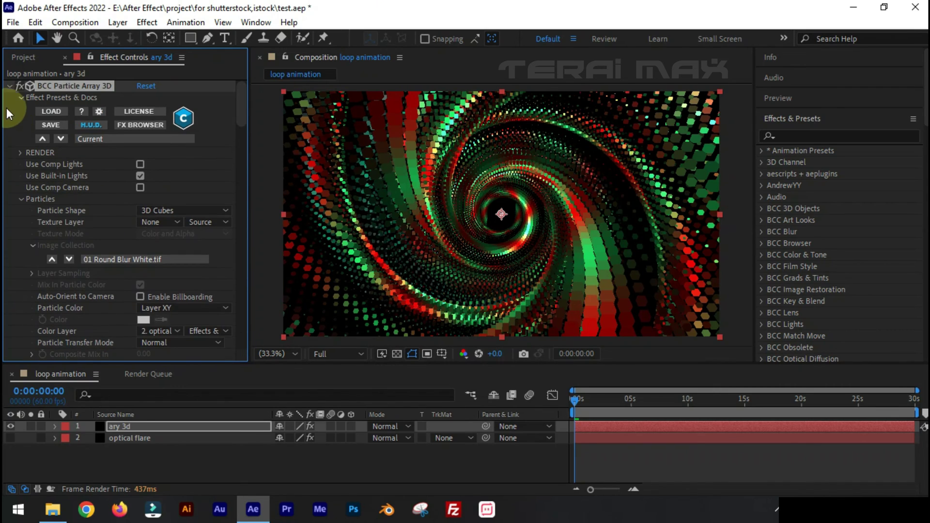
left_click(9, 86)
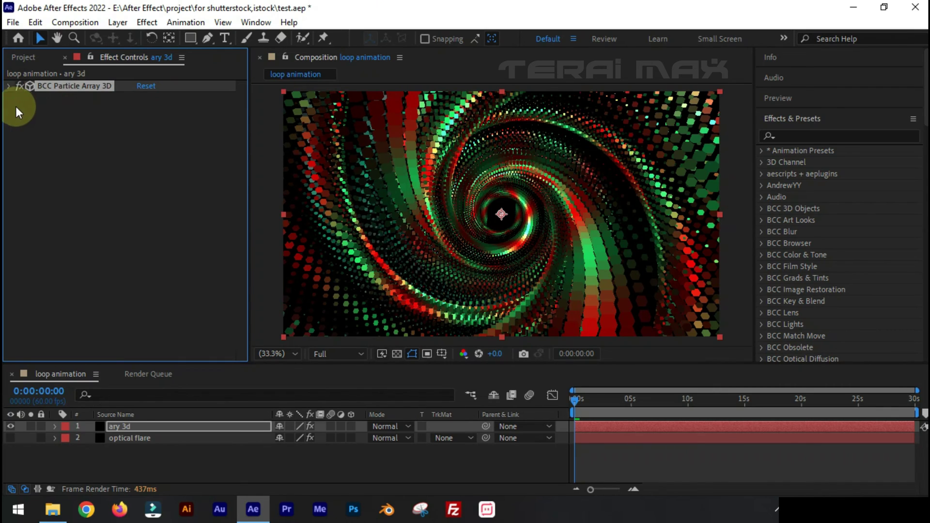
Add an adjustment layer above the array layer and apply the uni.ShrinkRay effect to it.
right_click(161, 456)
mouse_move(291, 281)
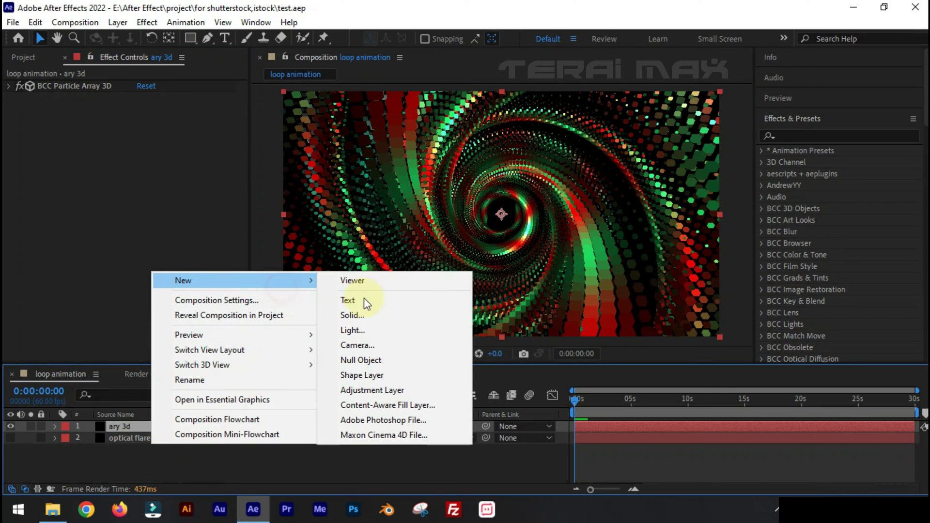
left_click(383, 385)
left_click(792, 138)
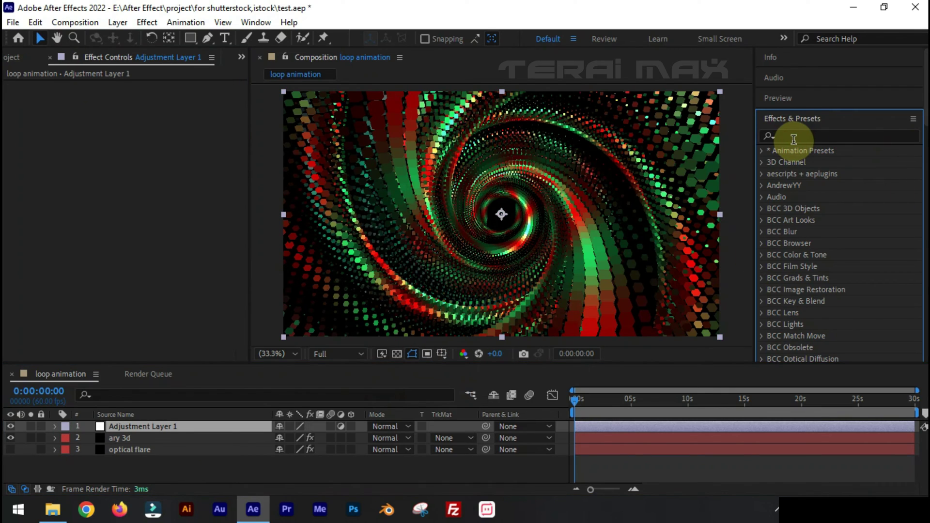
left_click(817, 132)
type("shrin")
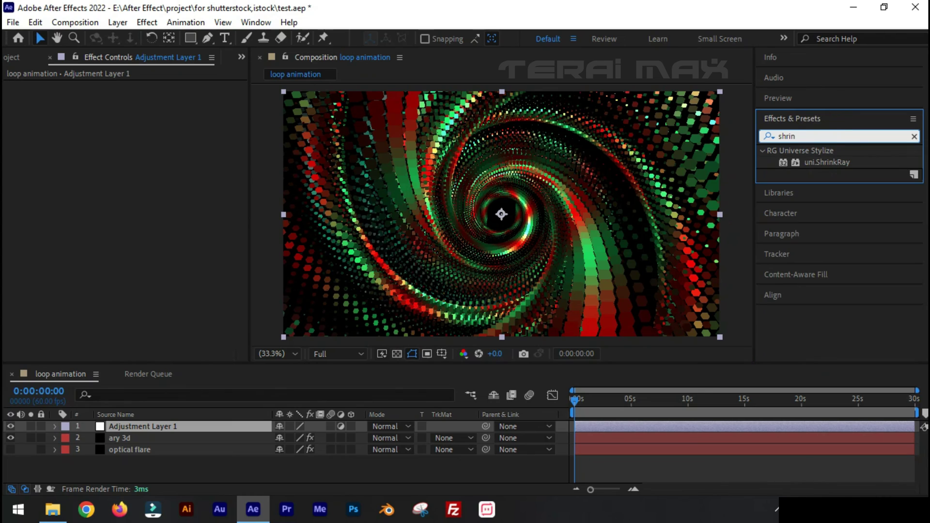
left_click_drag(847, 161, 166, 428)
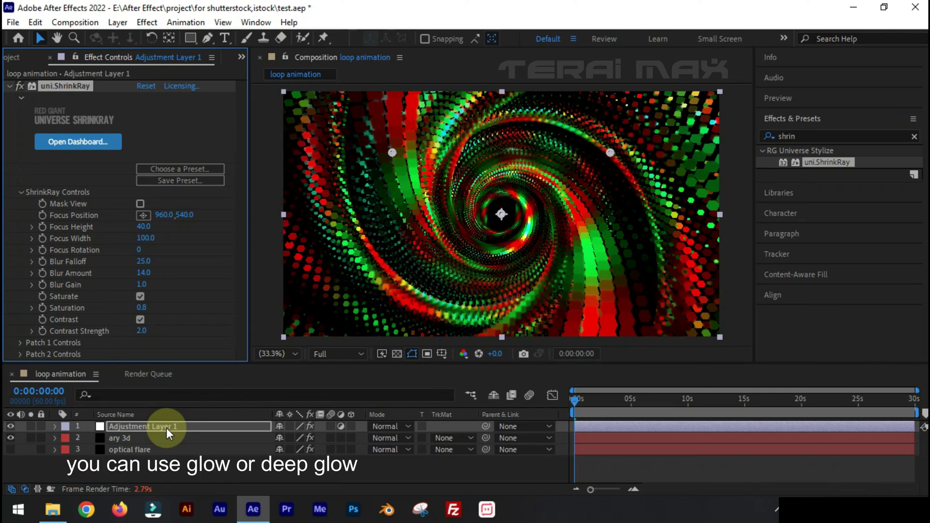
Set ShrinkRay's Focus Height to 80 and Saturation to 0.1, and collapse the effect.
left_click(143, 226)
type("80")
key("Return")
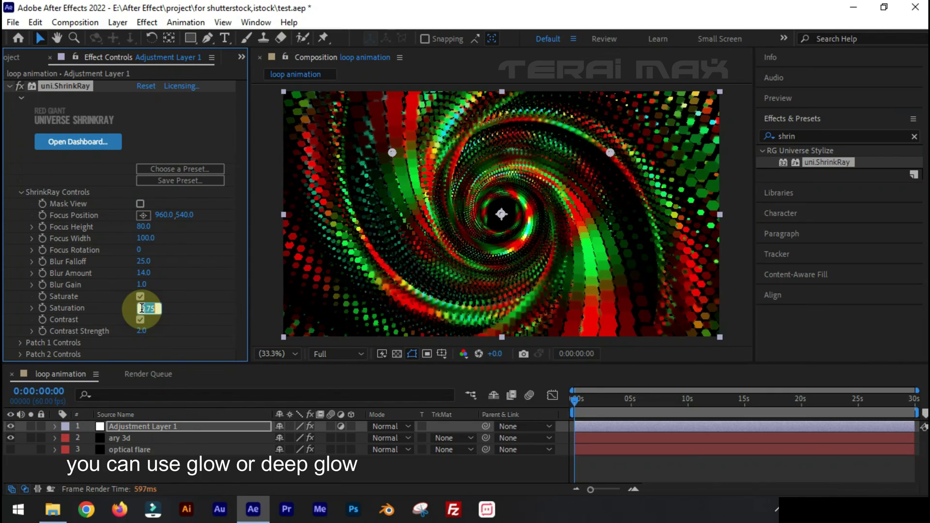
type("4")
left_click(142, 313)
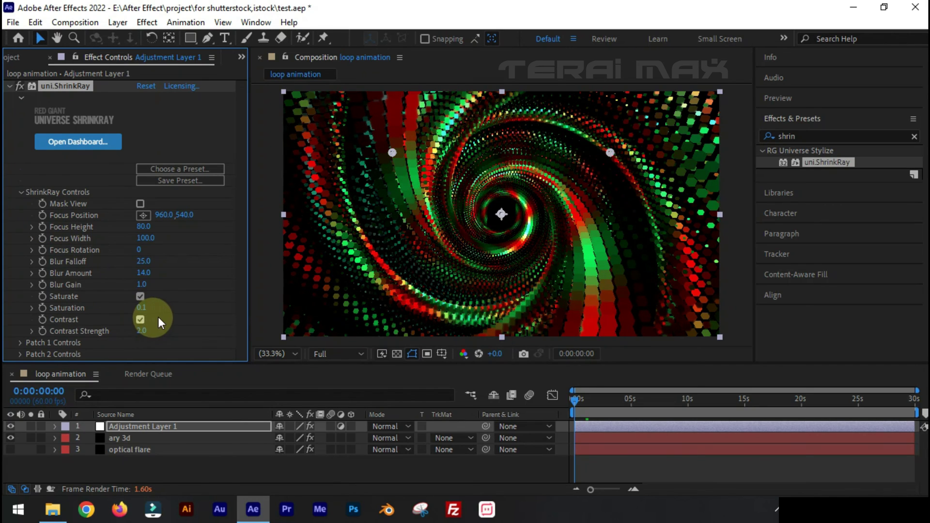
left_click(9, 86)
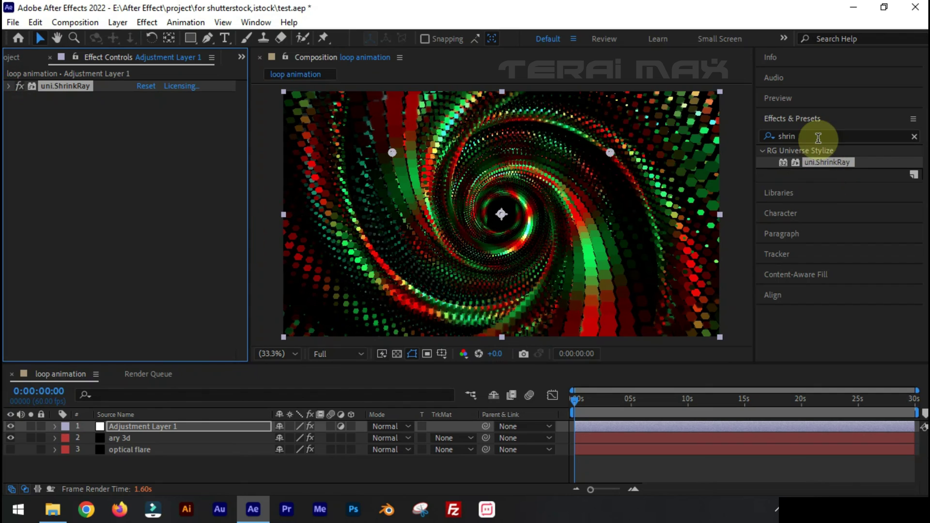
Search the effects for "glow" and apply the Stylize Glow effect to the adjustment layer.
left_click(823, 136)
type("glow")
scroll(767, 158, "down", 5)
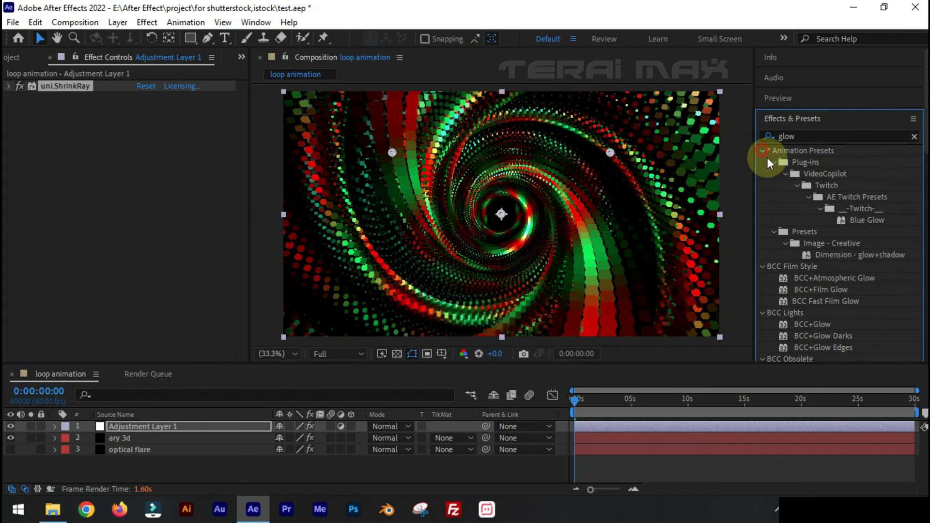
left_click_drag(813, 218, 341, 234)
Set the Glow Radius to 90, collapse the Glow effect and save the project.
left_click(149, 132)
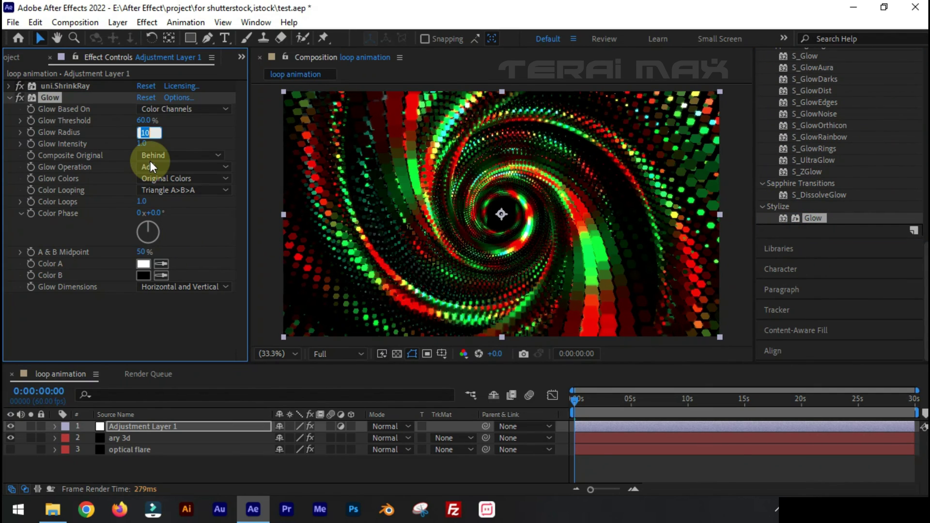
type("92")
key("Return")
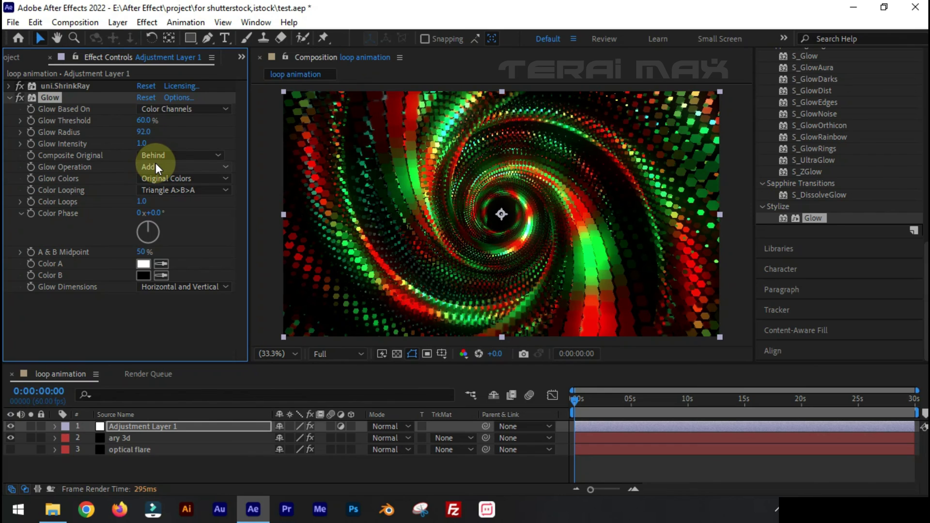
left_click_drag(144, 131, 148, 135)
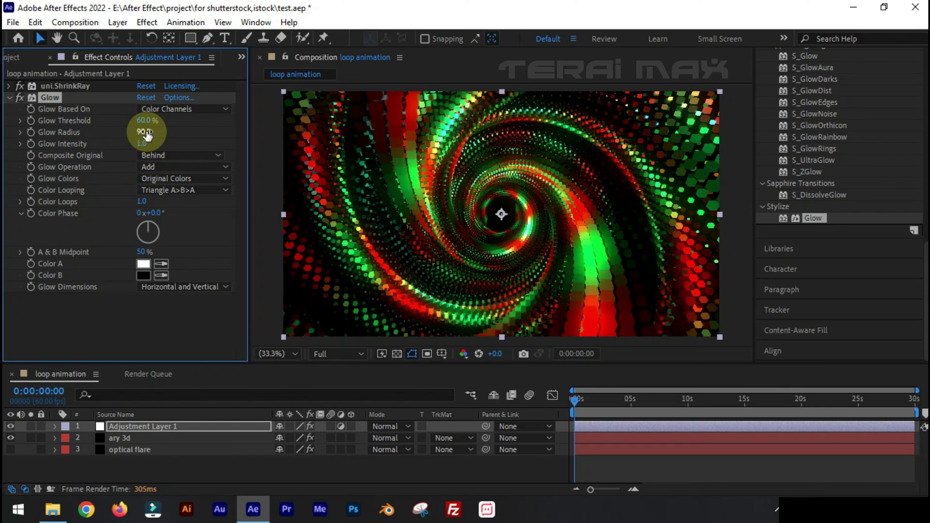
left_click(8, 98)
key("ctrl+s")
Set the preview resolution to Third and preview the animation from near the start of the timeline.
left_click(615, 398)
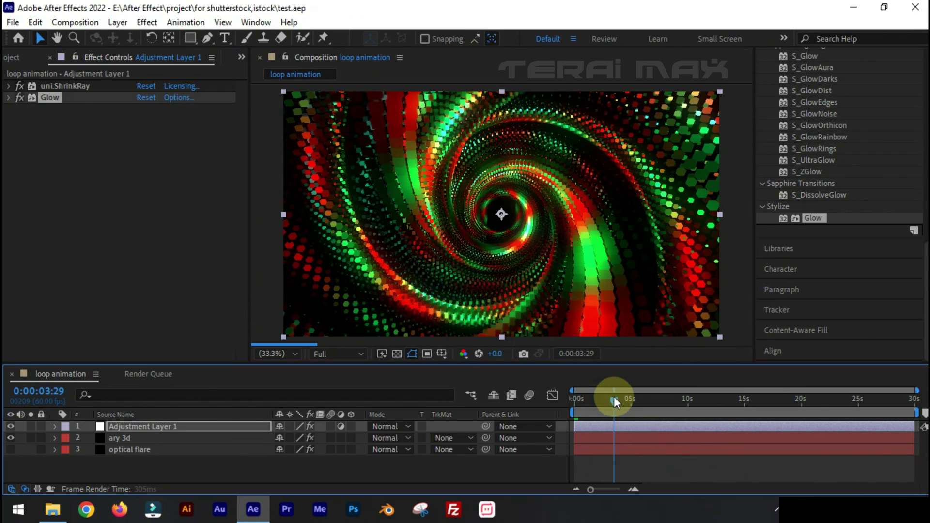
left_click(337, 354)
left_click(332, 420)
left_click(576, 398)
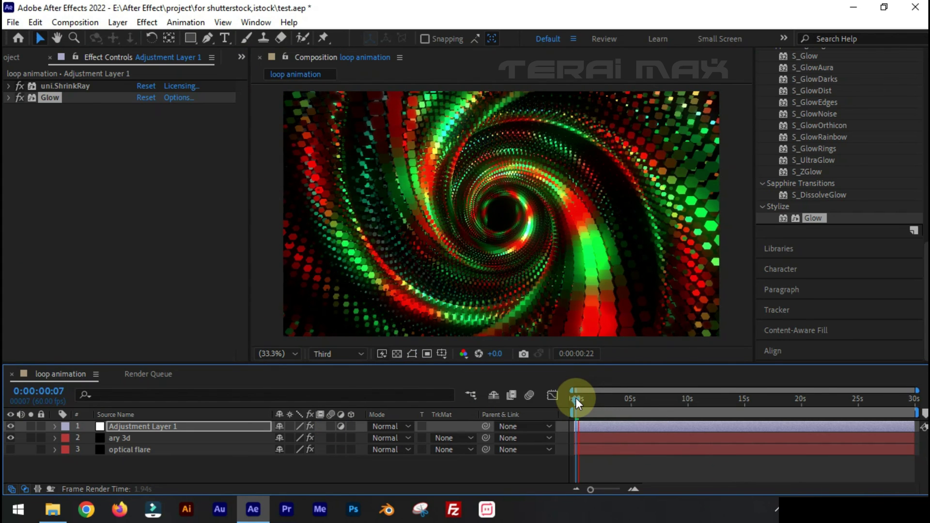